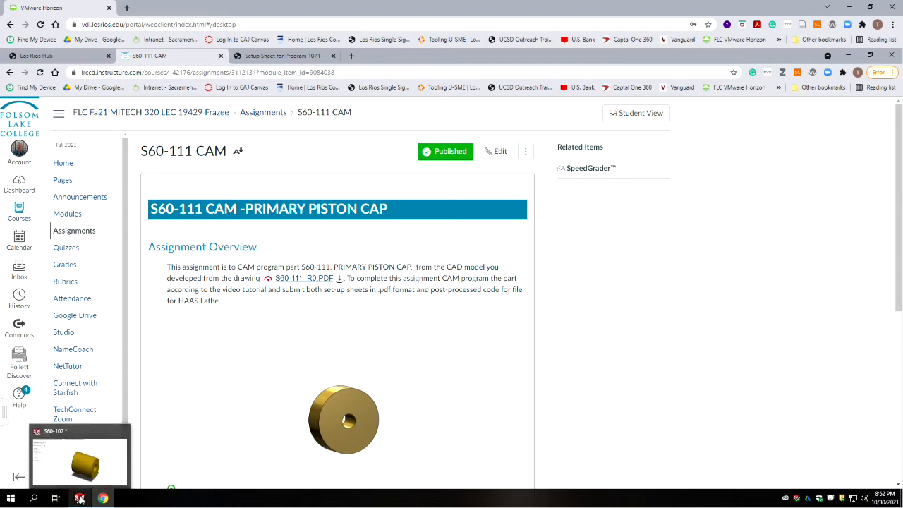
Step: Switch to the SOLIDWORKS window with part S60-111 and show its CAM operations tree
left_click(80, 499)
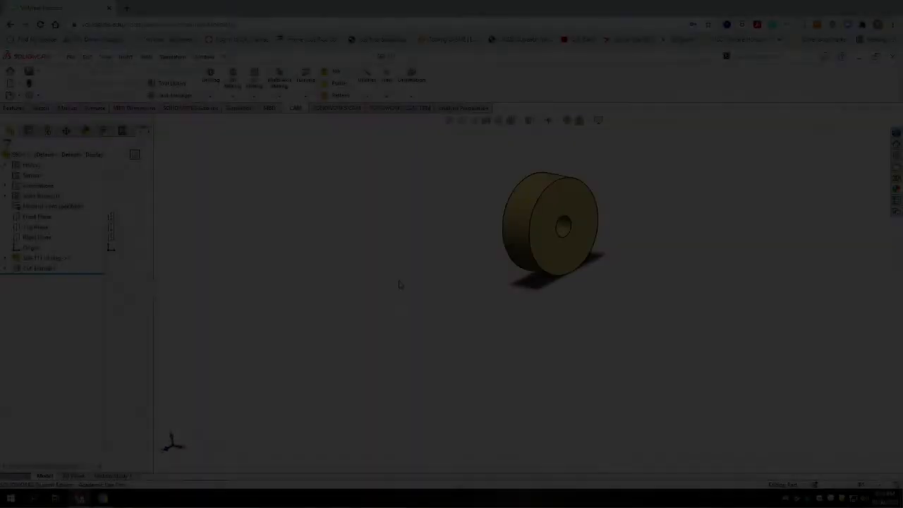
scroll(648, 147, "down", 2)
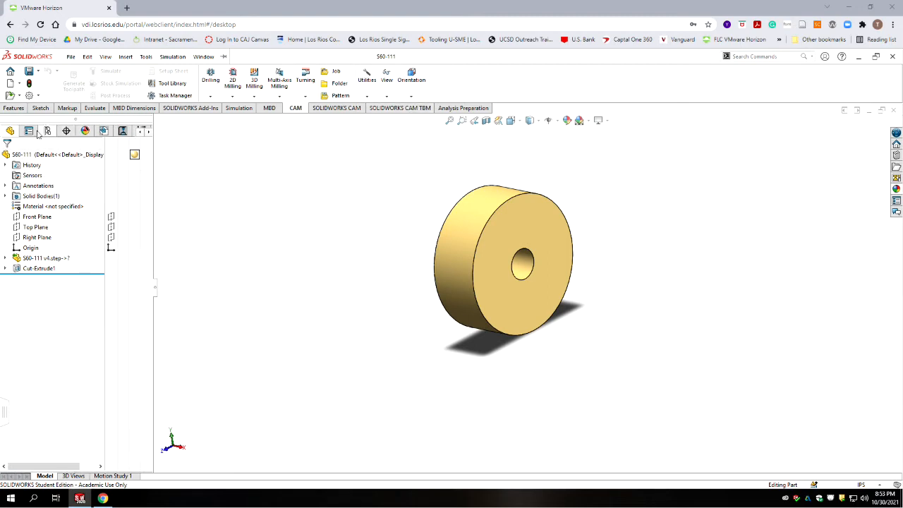
left_click(151, 133)
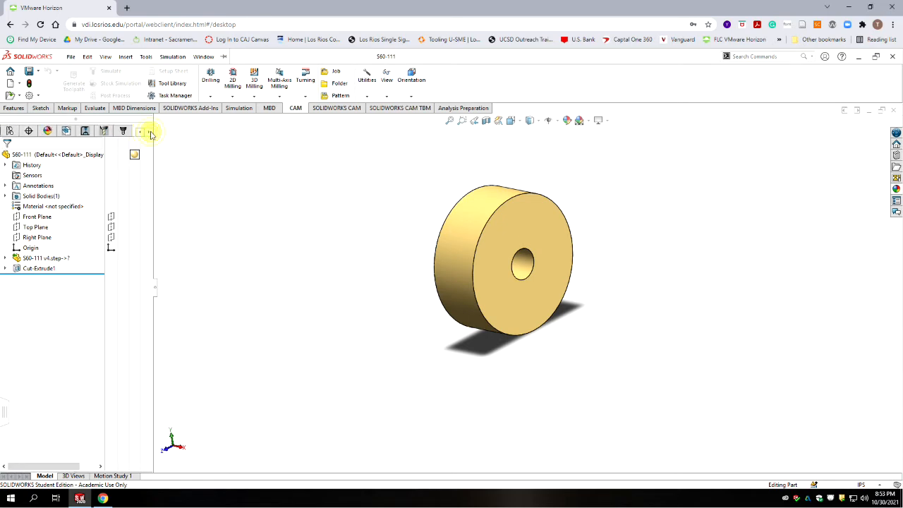
left_click(124, 132)
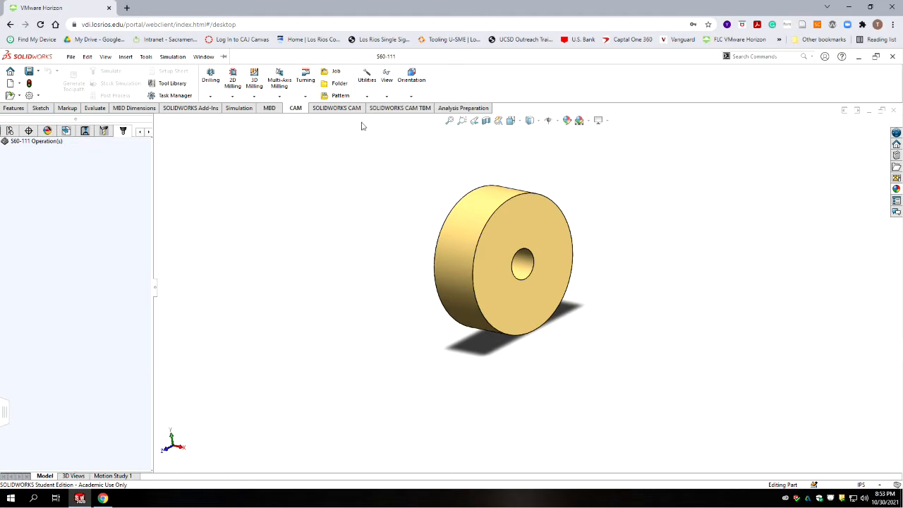
Step: Create a CAM job of type Turning or Mill/Turn with the comment "S60-111 Turn Complete"
left_click(338, 74)
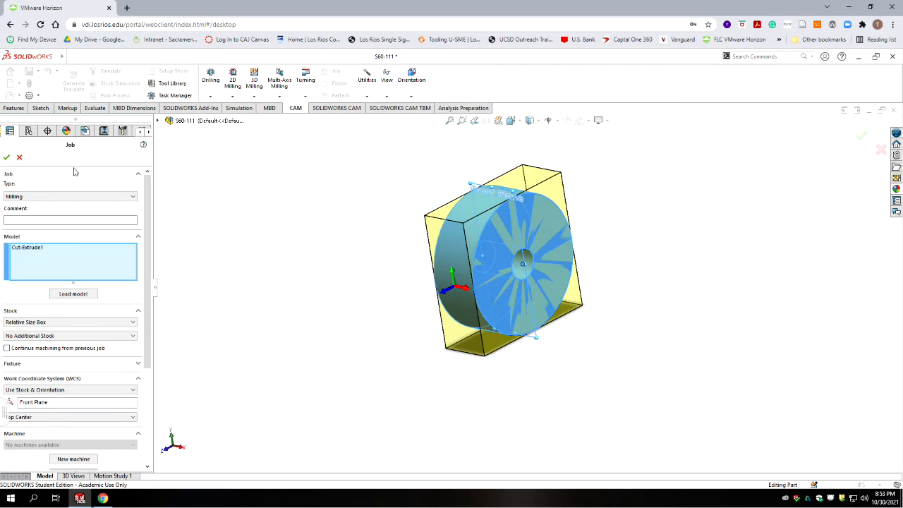
left_click(66, 196)
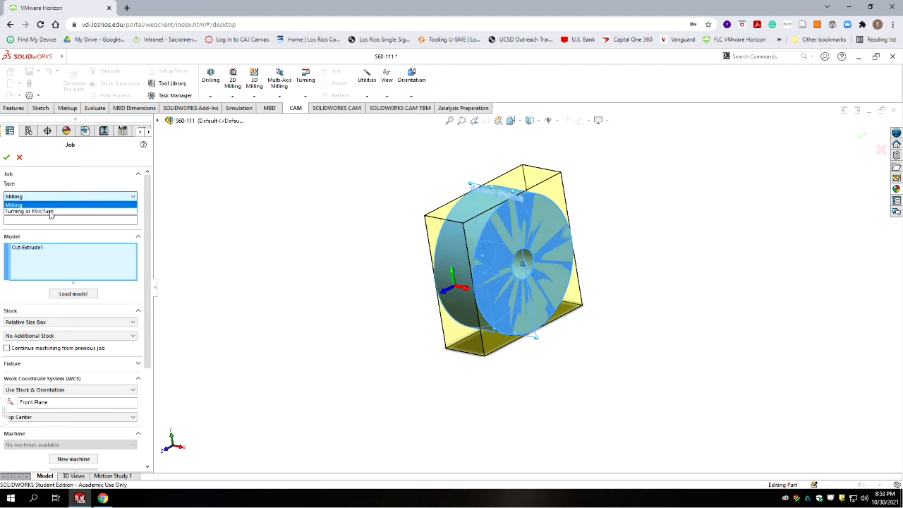
left_click(50, 212)
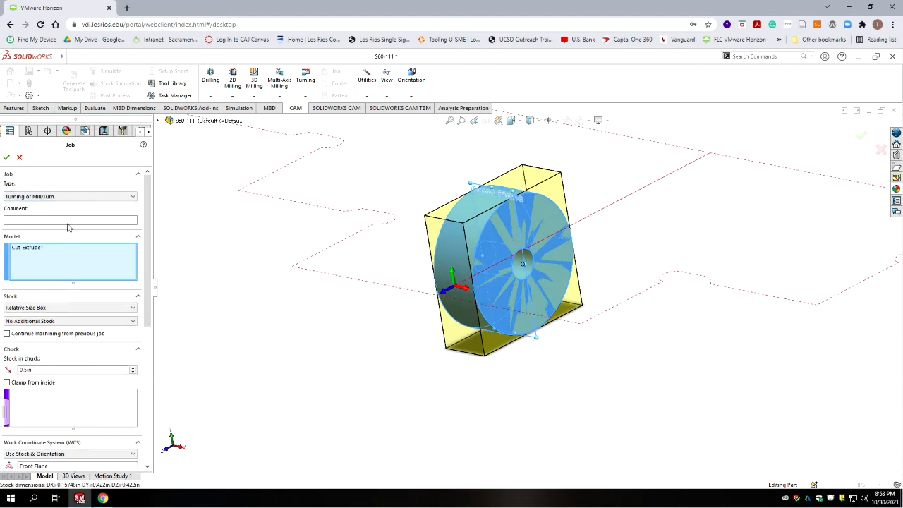
left_click(41, 220)
type("AS")
key("BackSpace")
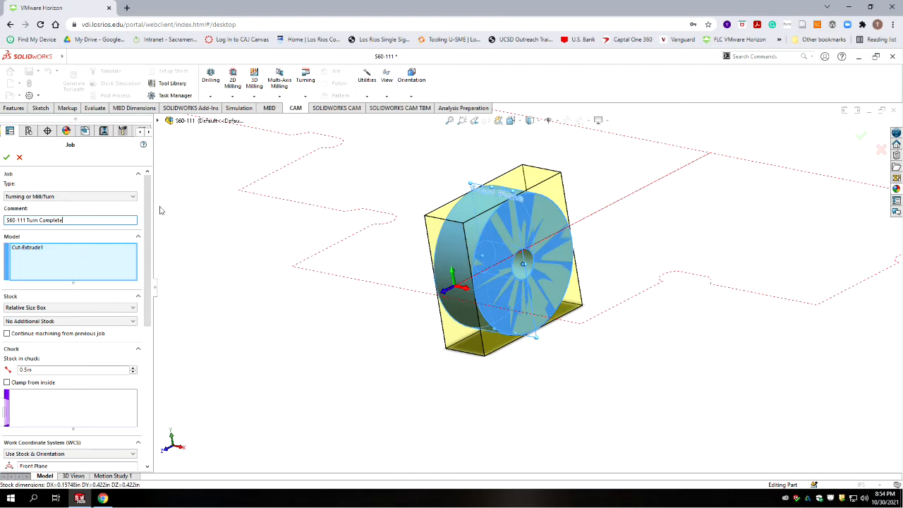
Step: Set the job's stock type to Cylindrical
left_click_drag(146, 212, 150, 256)
left_click(71, 218)
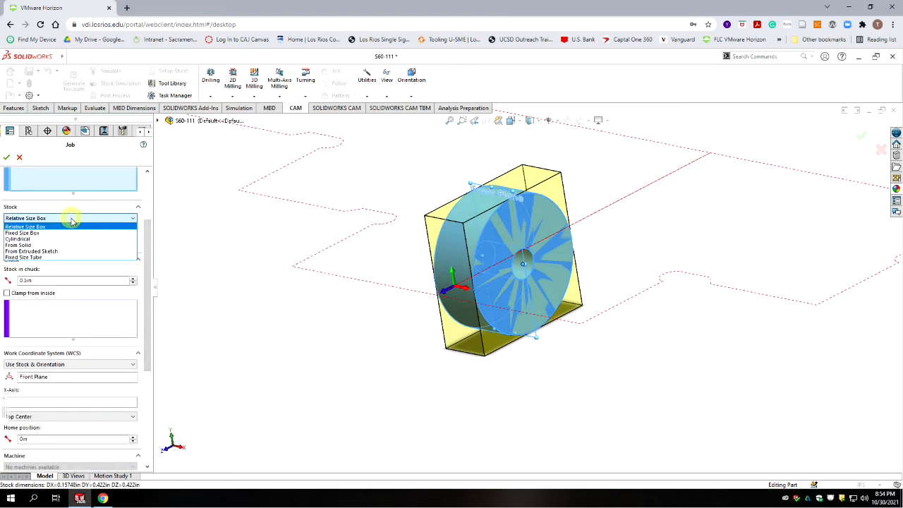
left_click(31, 240)
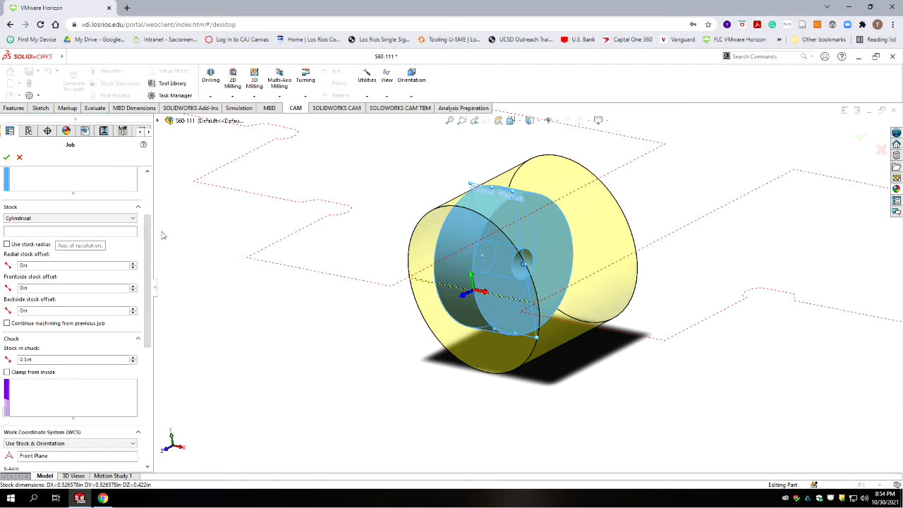
Step: Define the work coordinate system with Use Z-Axis and X-Axis, taking the part's flat front face as the Z-axis reference
left_click_drag(149, 227, 182, 331)
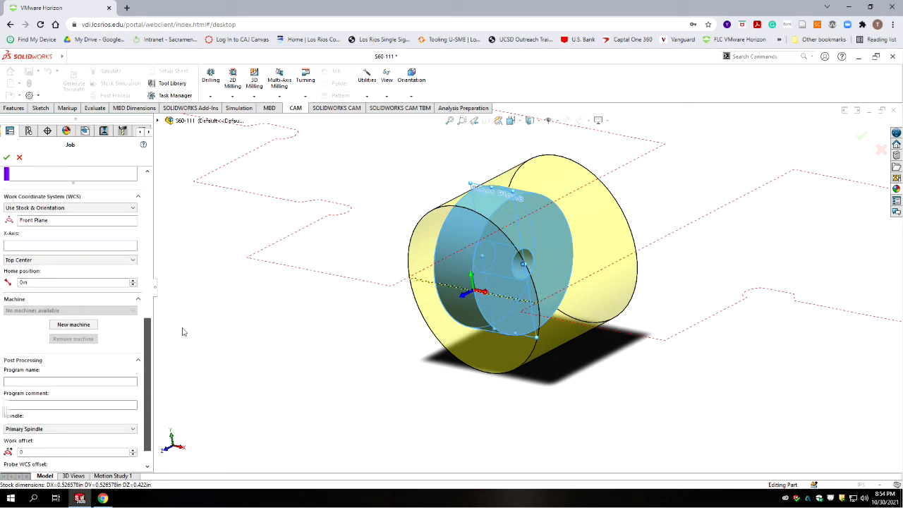
left_click(99, 211)
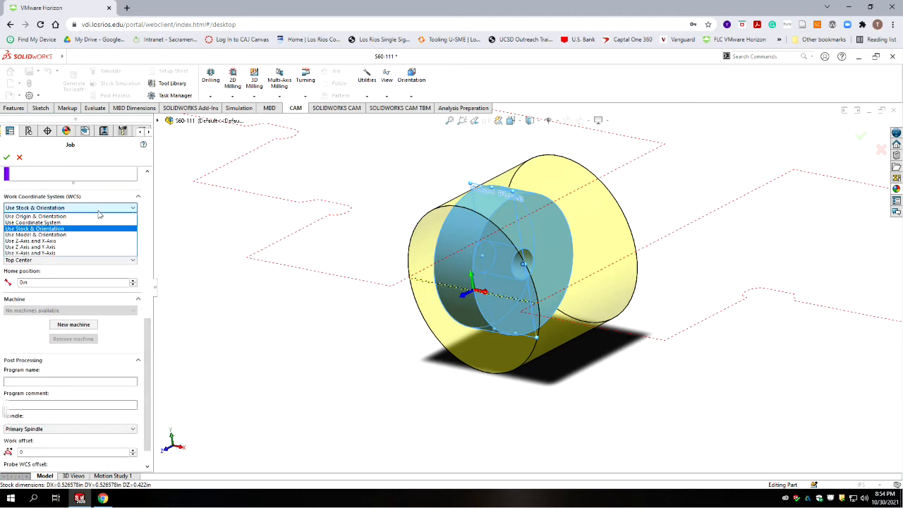
left_click(44, 241)
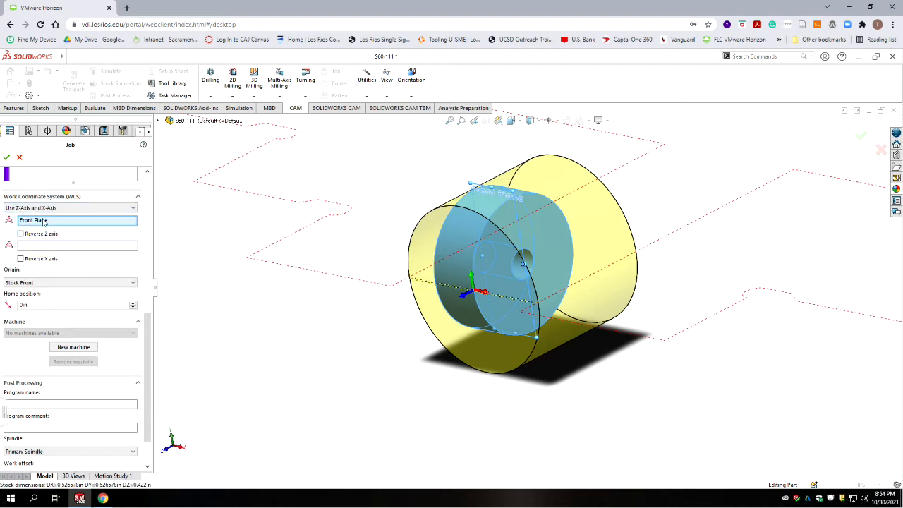
left_click(547, 225)
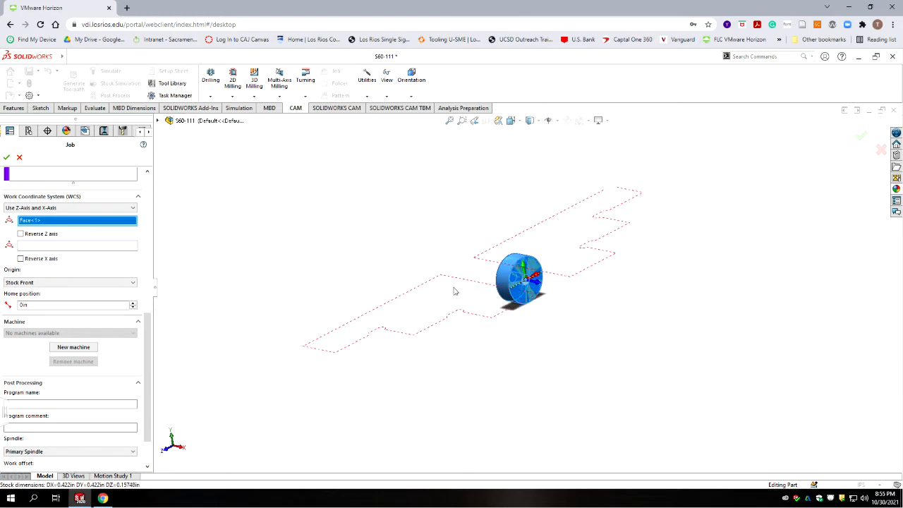
scroll(519, 282, "down", 3)
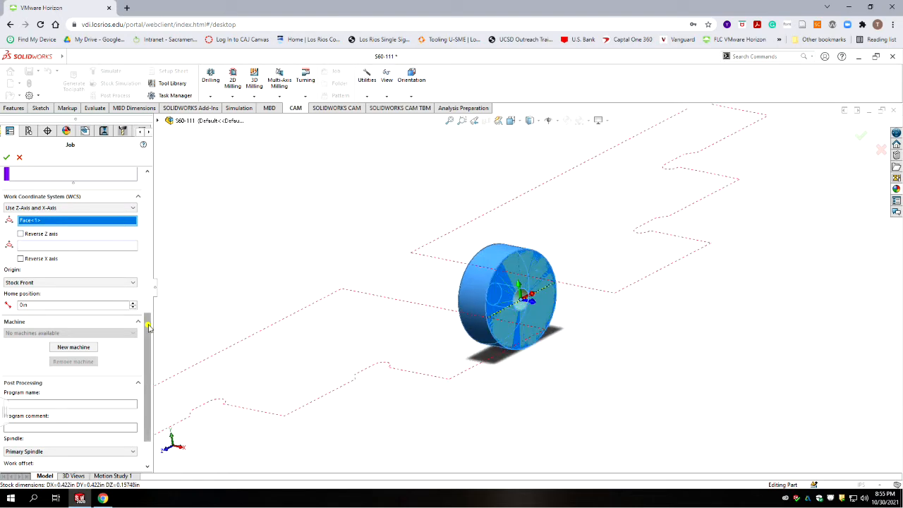
scroll(149, 322, "up", 1)
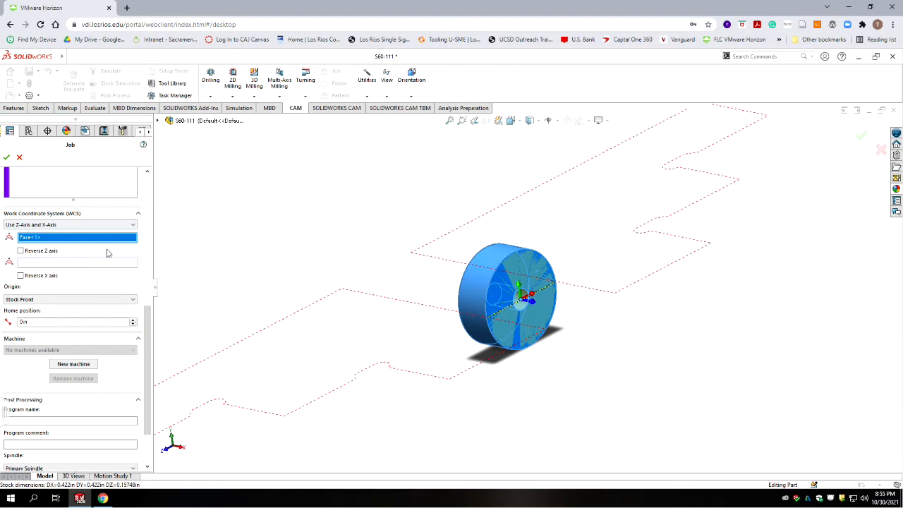
Step: Measure the outer diameter of the piston cap on its front circular edge
left_click_drag(149, 322, 157, 205)
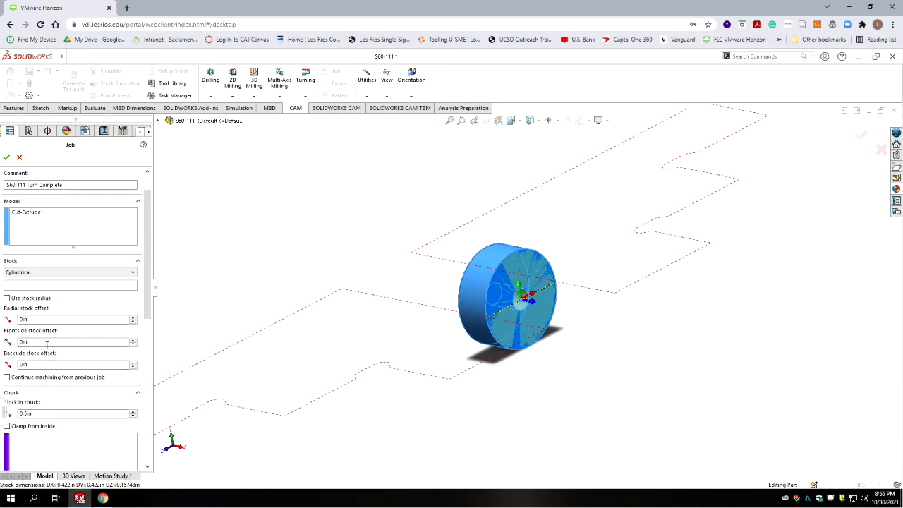
mouse_move(46, 344)
left_click(96, 110)
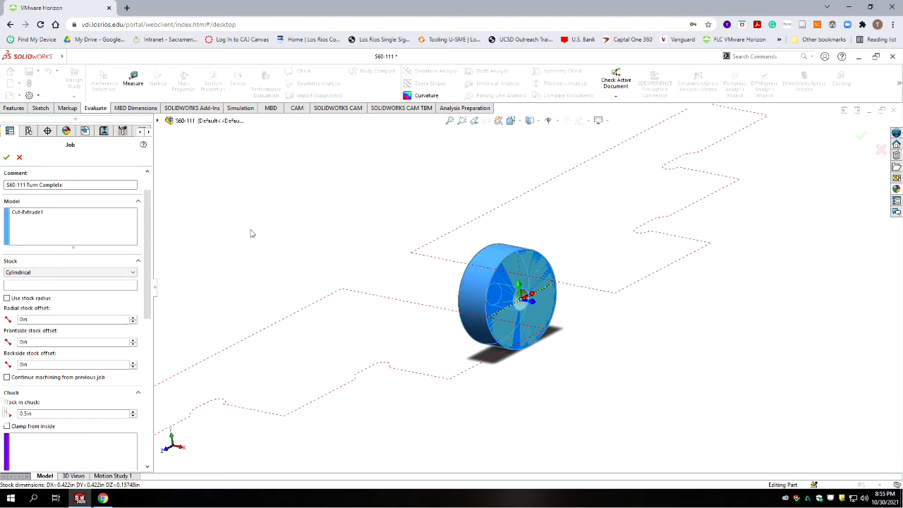
left_click(134, 83)
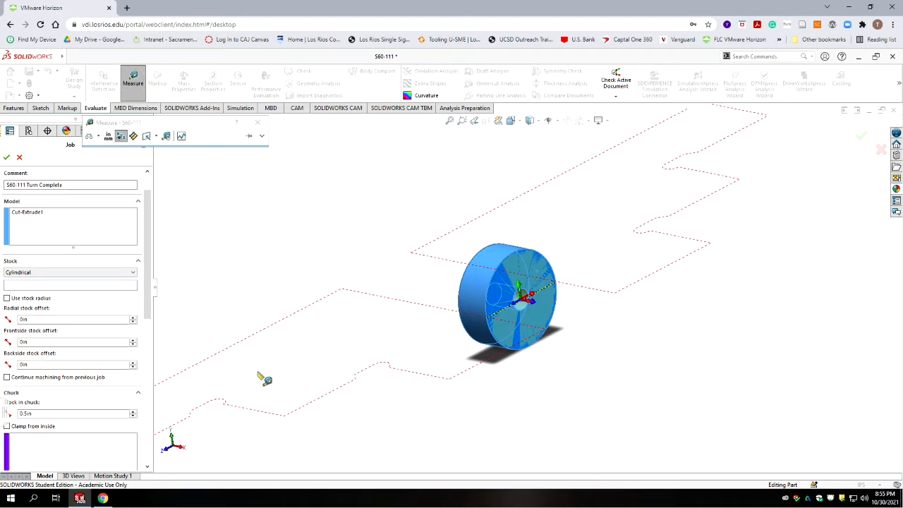
left_click(520, 255)
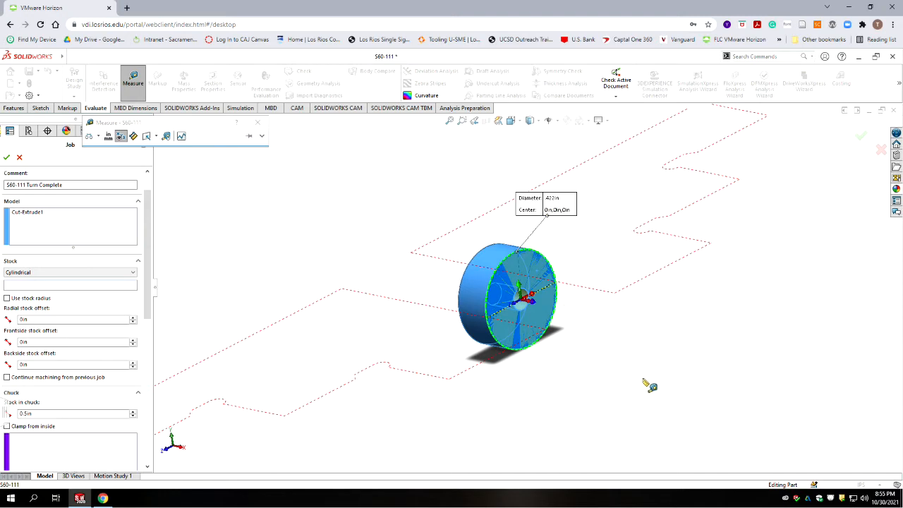
left_click(257, 122)
Step: Switch to Calculator and work out the radial stock offset by subtracting 0.422 from 0.5 and dividing by 2
key("alt+Tab")
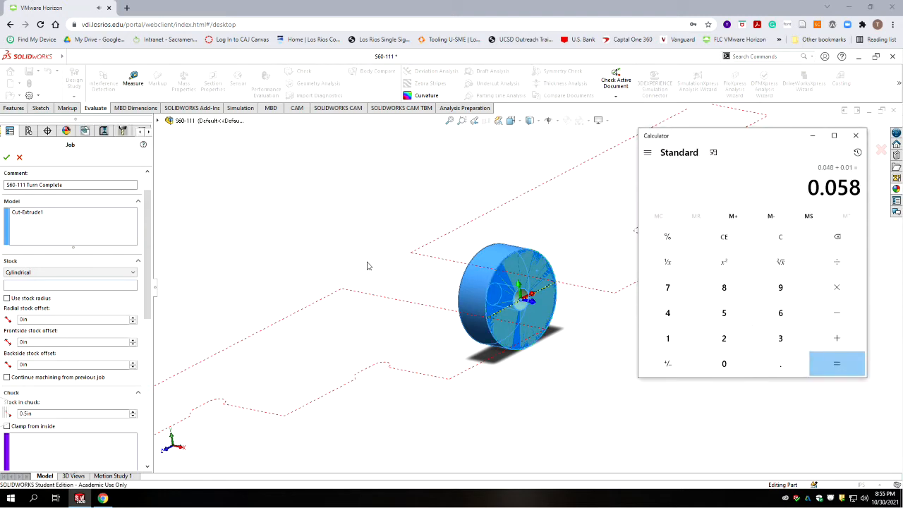
left_click(668, 236)
type(".5")
key("minus")
type(".")
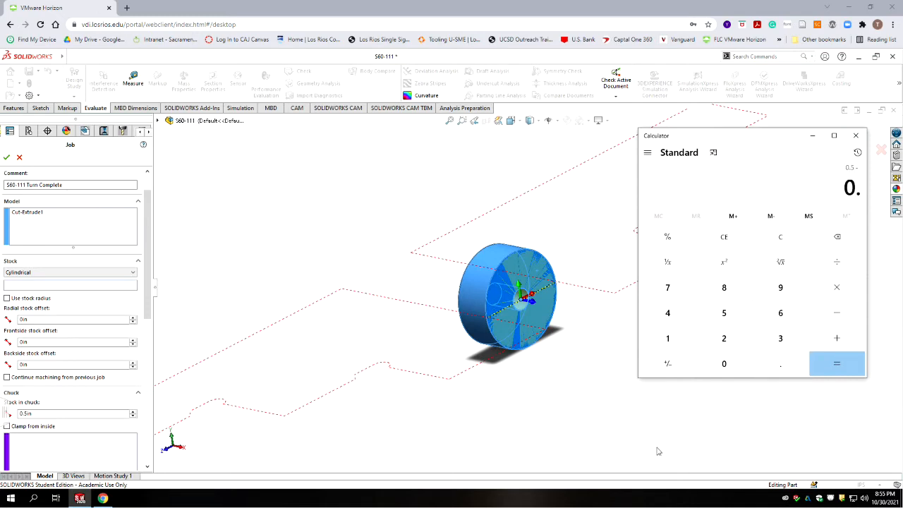
type("422")
key("Return")
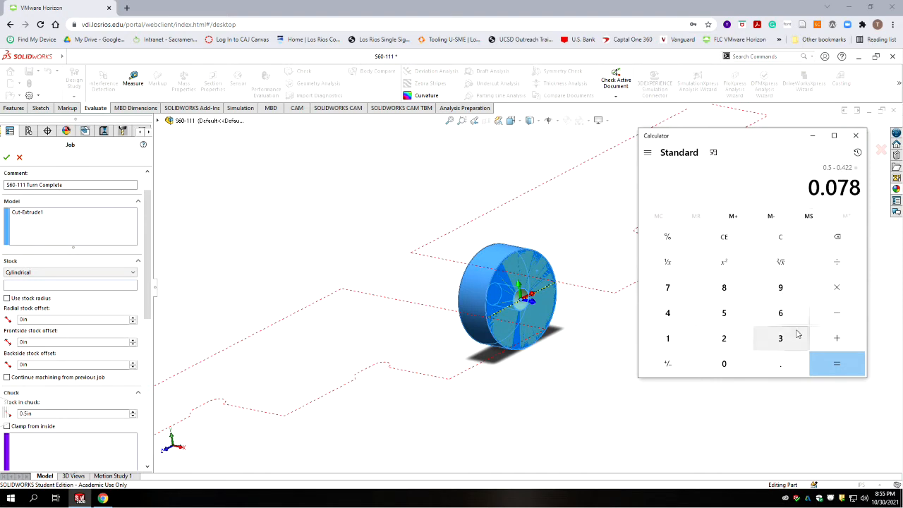
type("/2")
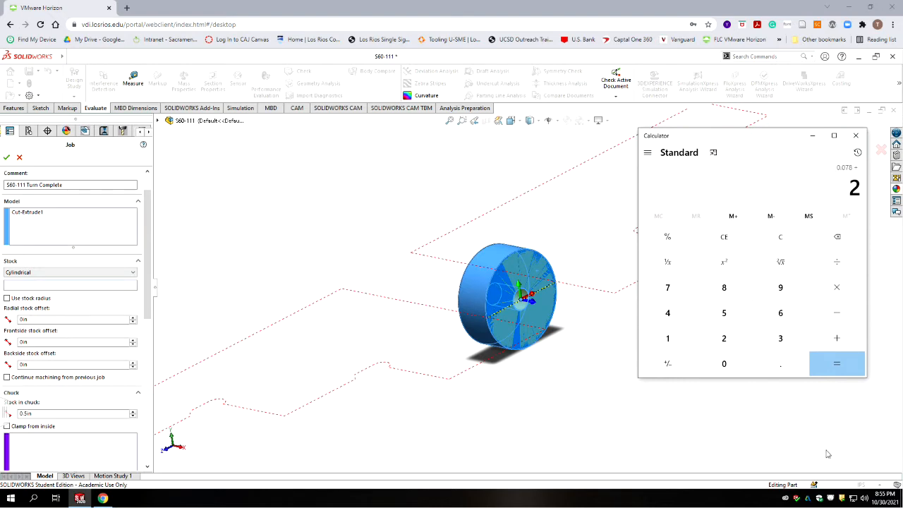
key("Return")
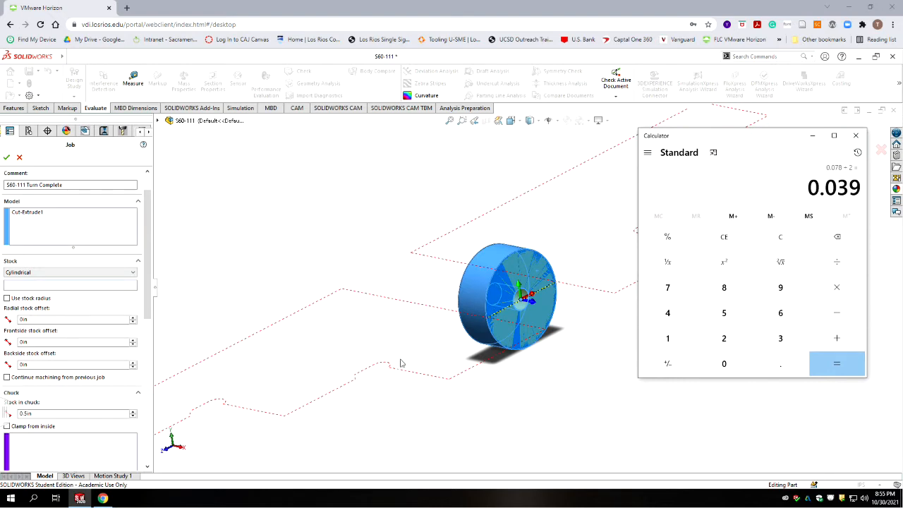
Step: Back in the SOLIDWORKS job settings, set the radial stock offset to 0.039 in
left_click(50, 319)
double_click(50, 319)
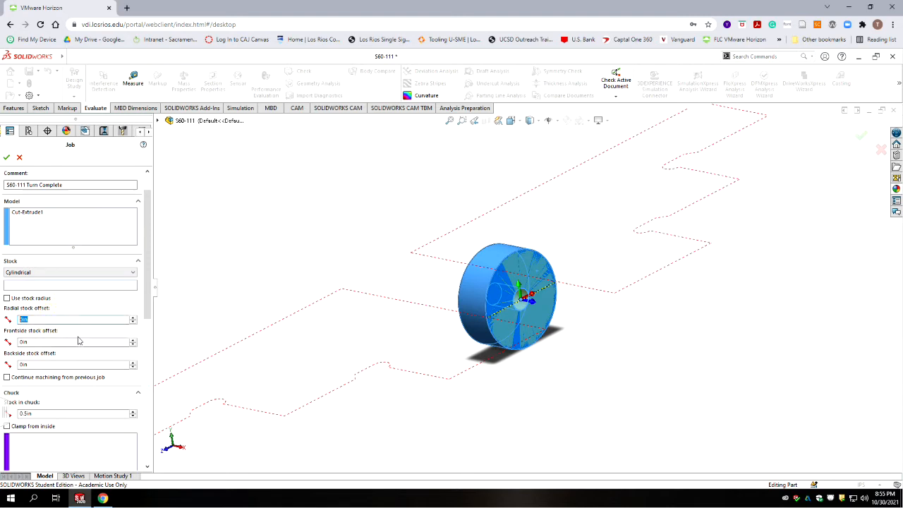
type(".3")
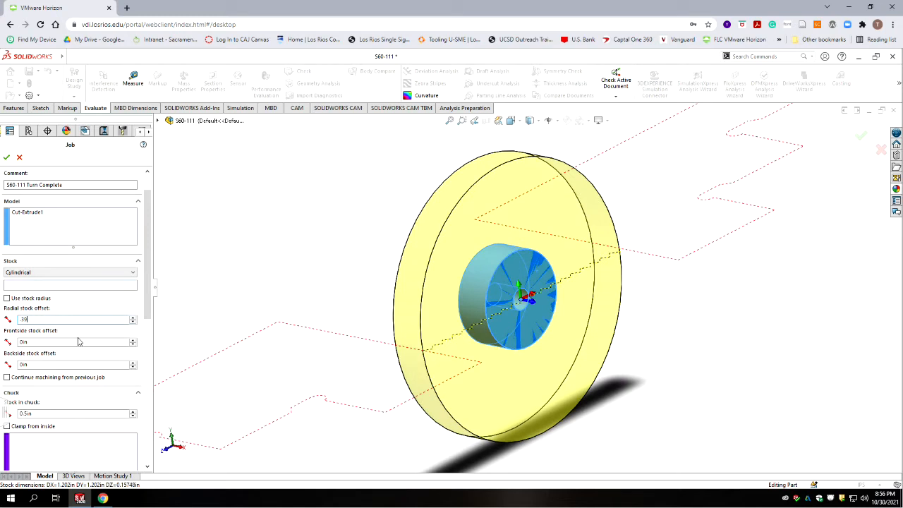
left_click(24, 319)
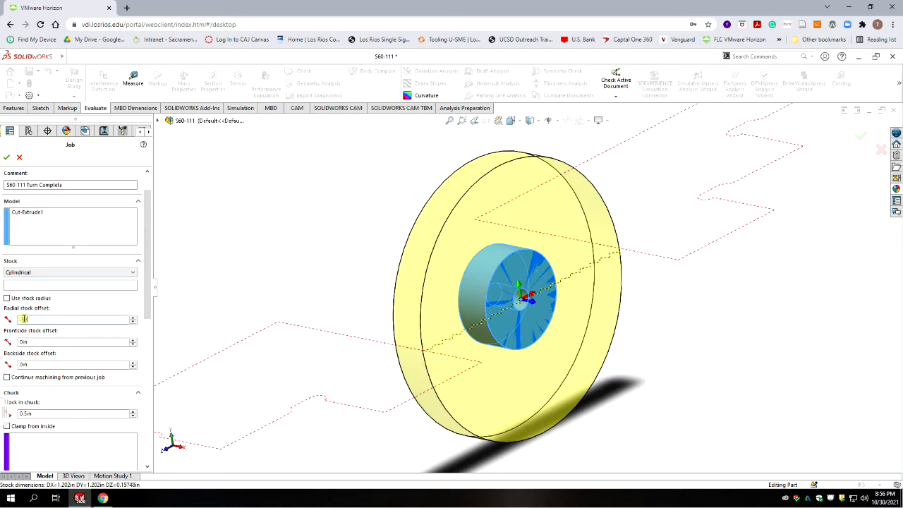
left_click(23, 320)
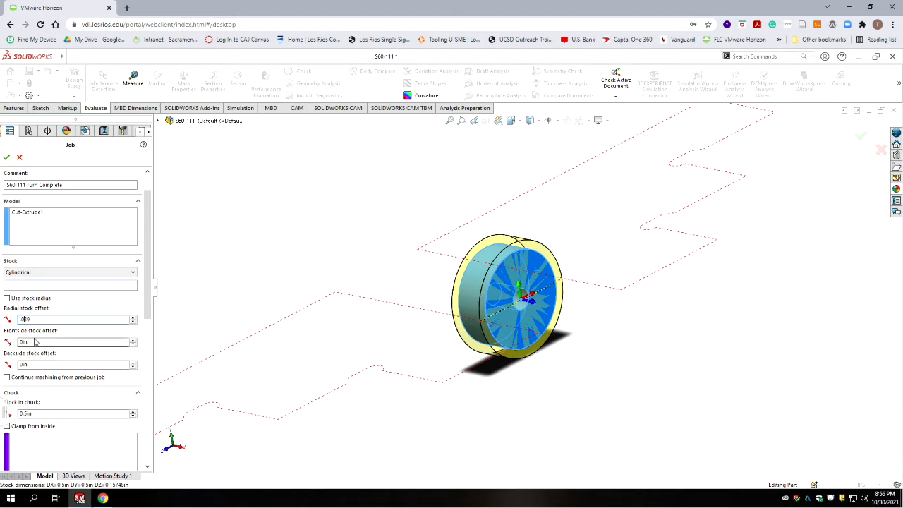
key("Tab")
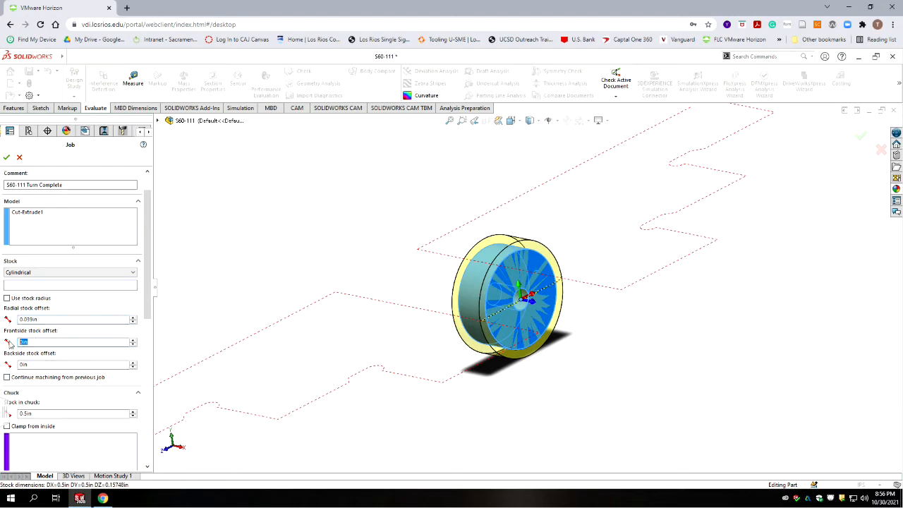
Step: Set the frontside stock offset to 0.01 in and the backside stock offset to 2 in
type(".1")
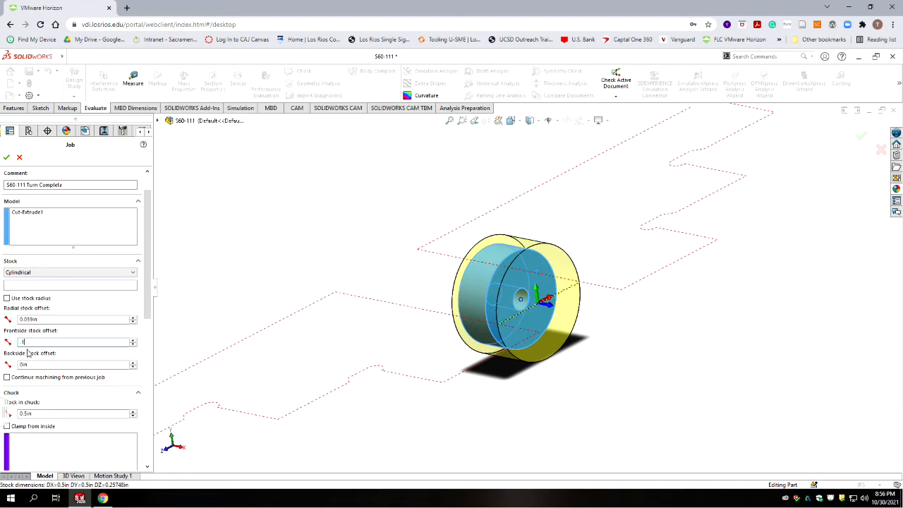
key("BackSpace")
key("BackSpace")
type(".02")
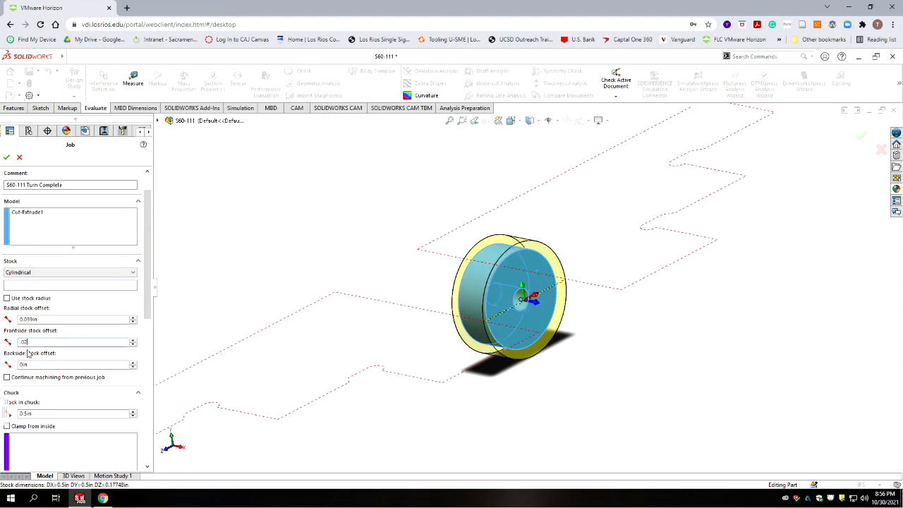
type("1")
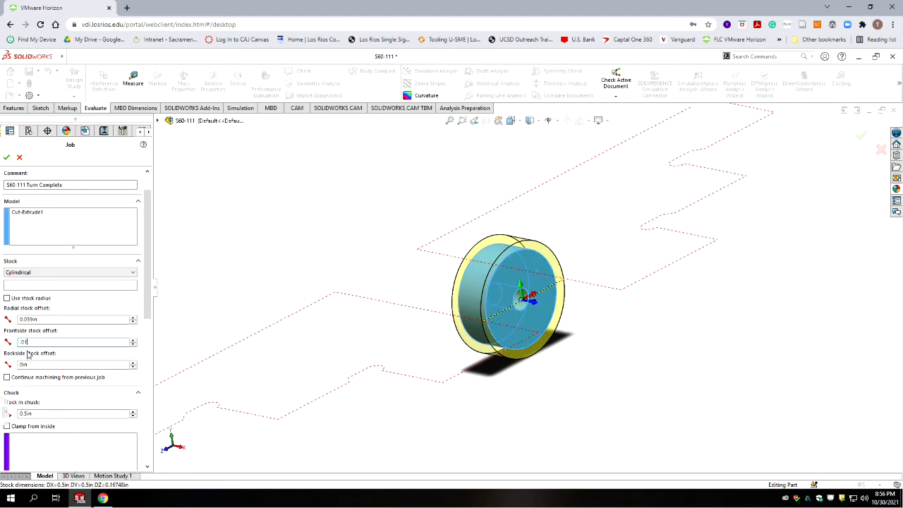
key("Tab")
type("3")
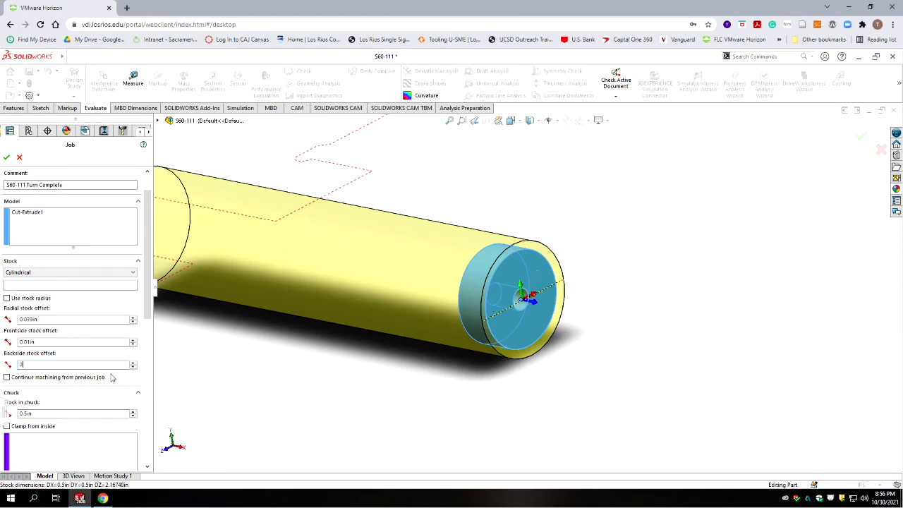
scroll(147, 286, "down", 3)
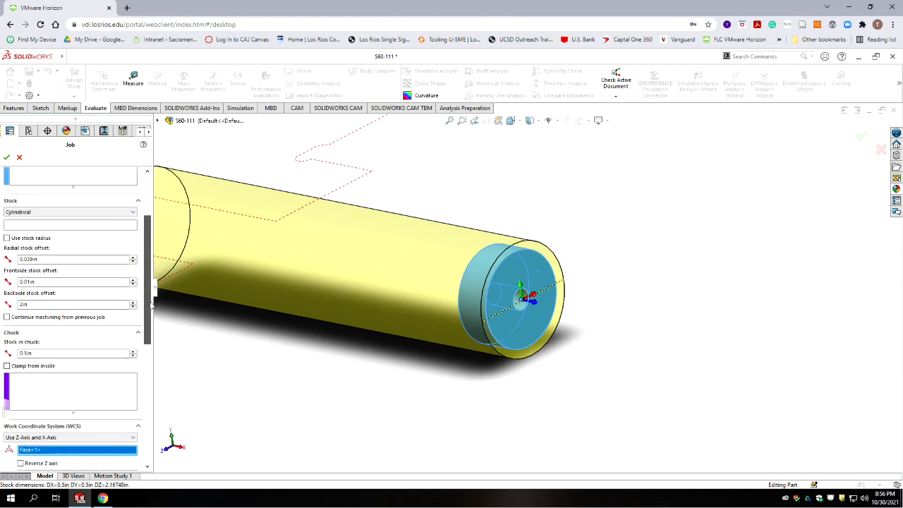
Step: Set the stock in chuck length to 1.6 in
left_click_drag(156, 319, 159, 337)
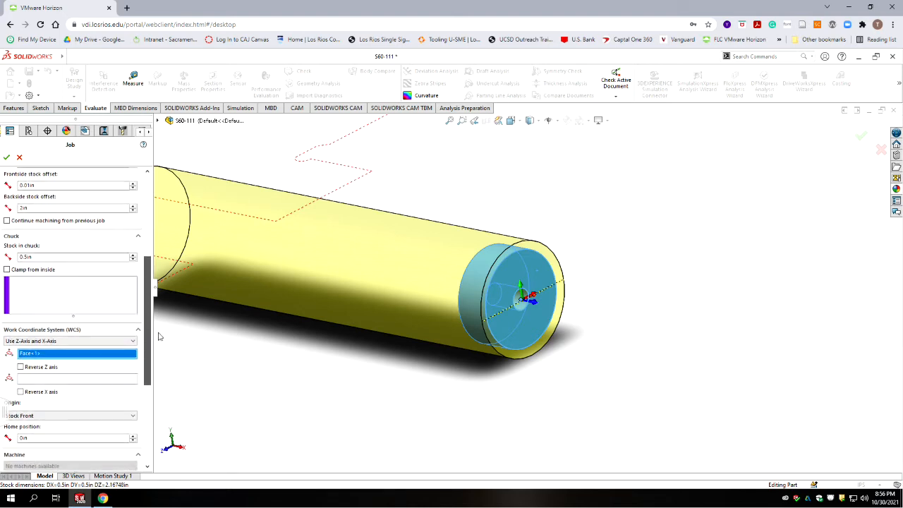
double_click(50, 256)
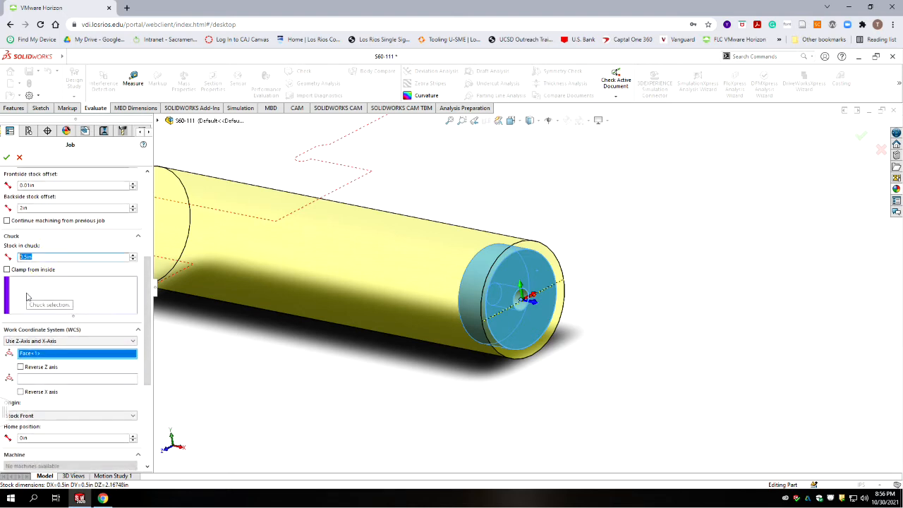
type("1.5")
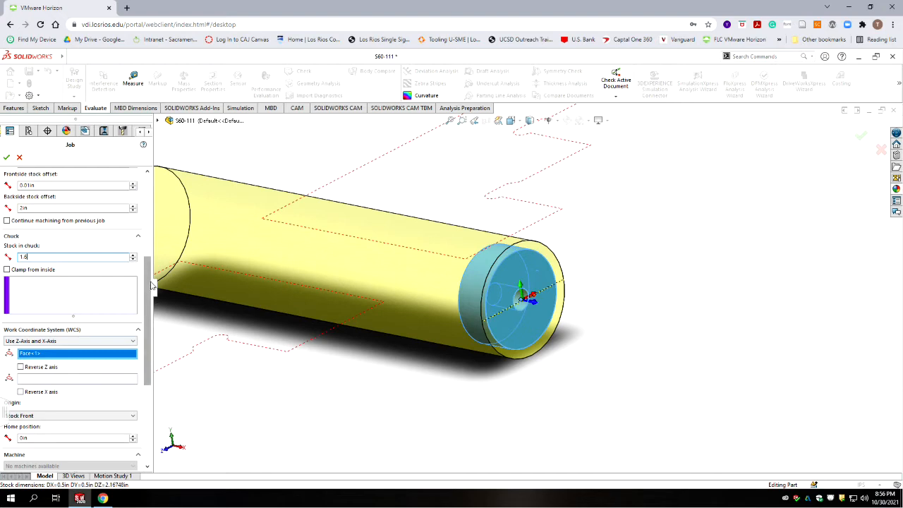
Step: Set the work coordinate system origin to Model Front
scroll(151, 293, "down", 5)
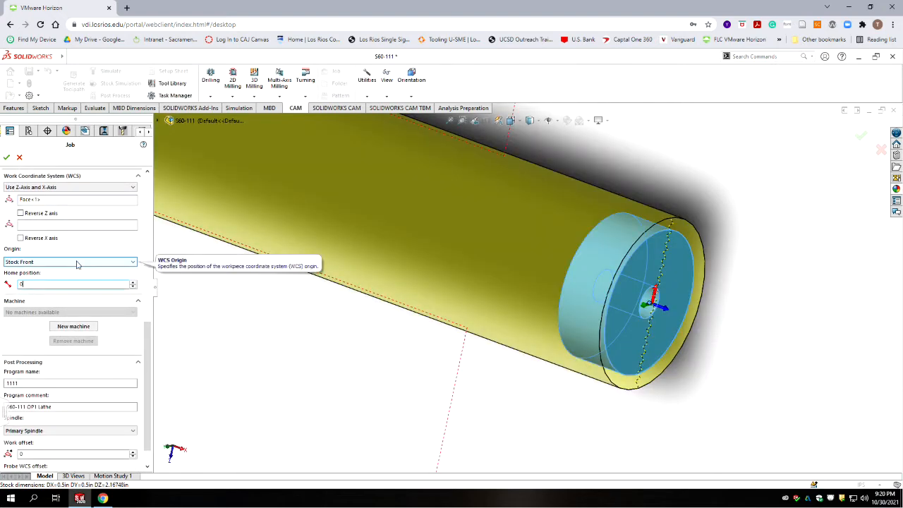
left_click(77, 263)
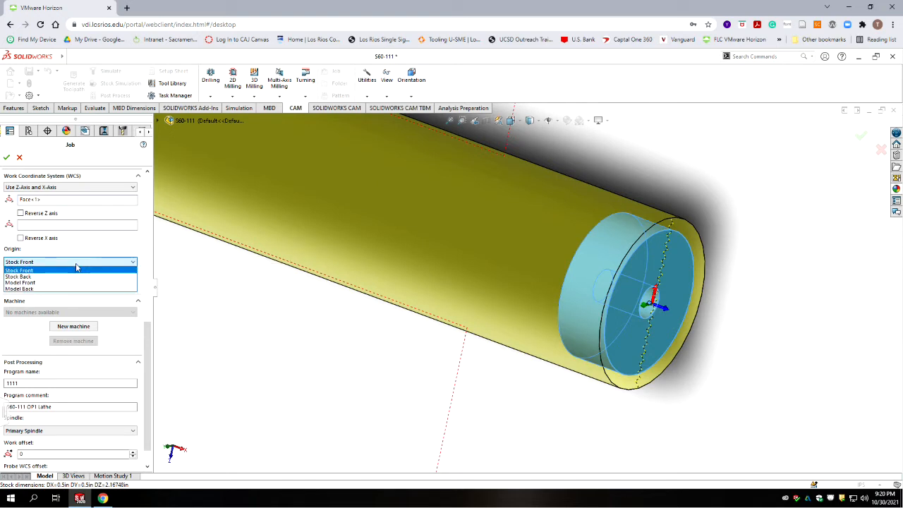
left_click(32, 282)
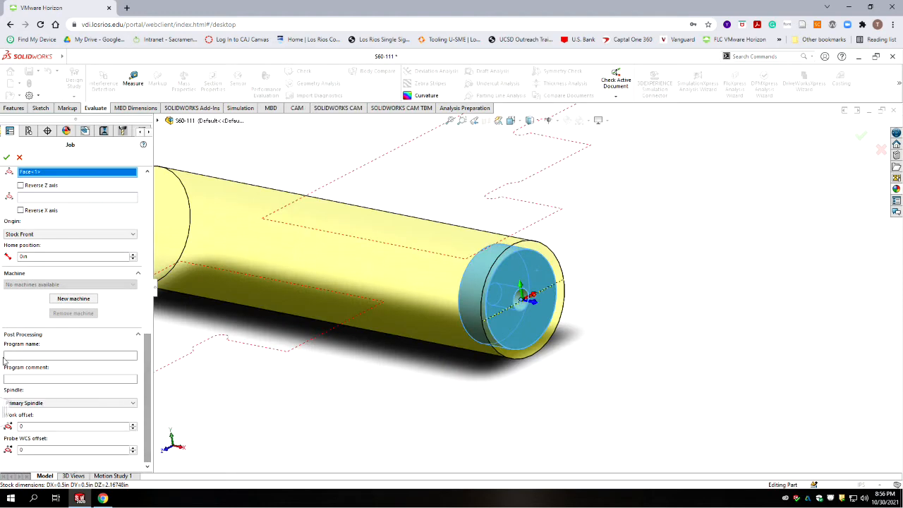
Step: Enter 1111 as the program name and S60-111 OP1 Lathe as the program comment, and accept the job settings
left_click(8, 356)
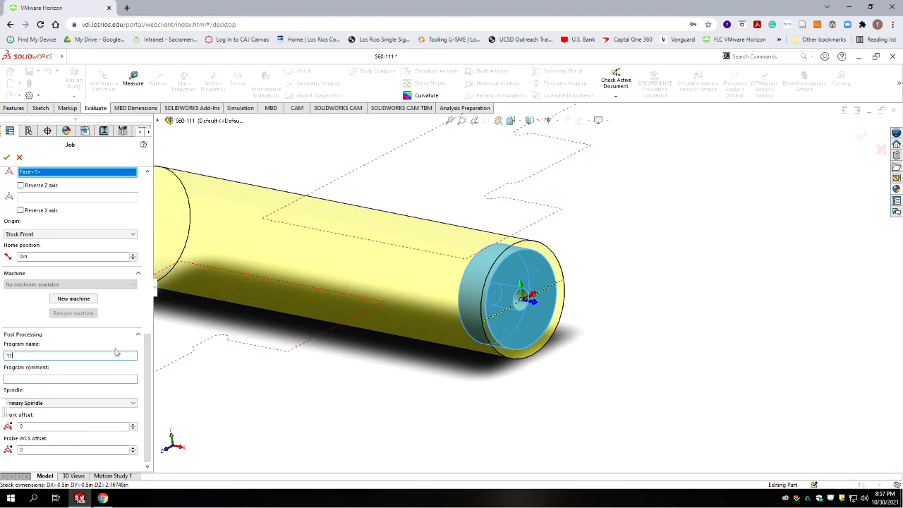
type("1111")
left_click(28, 380)
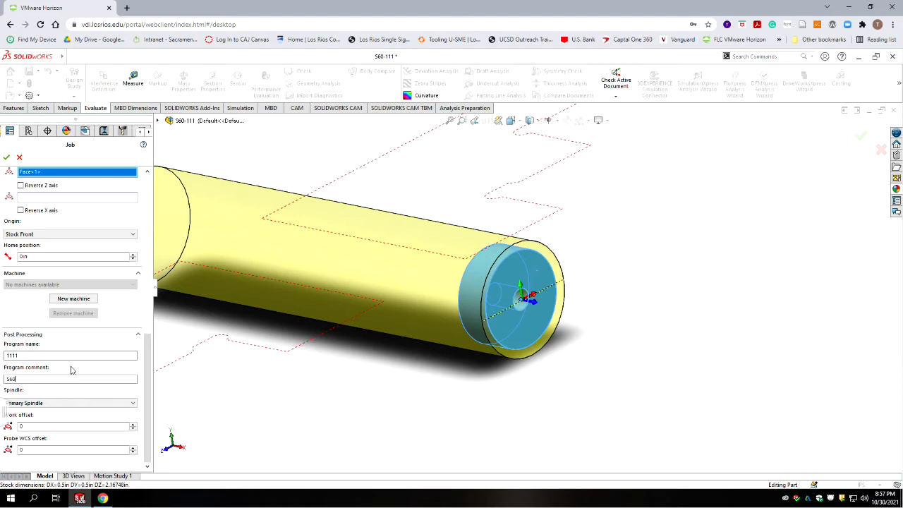
type("S60-111")
type("Lathe")
left_click_drag(148, 337, 148, 107)
left_click_drag(149, 359, 149, 194)
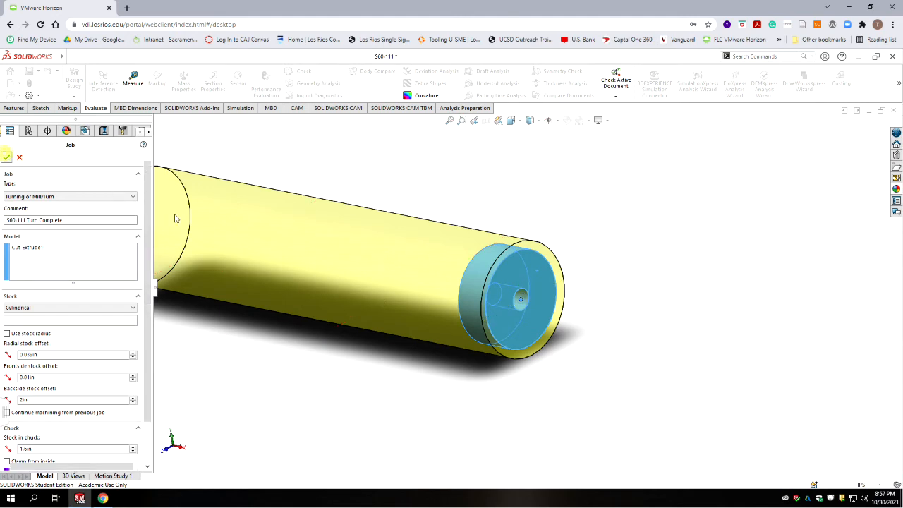
left_click(6, 157)
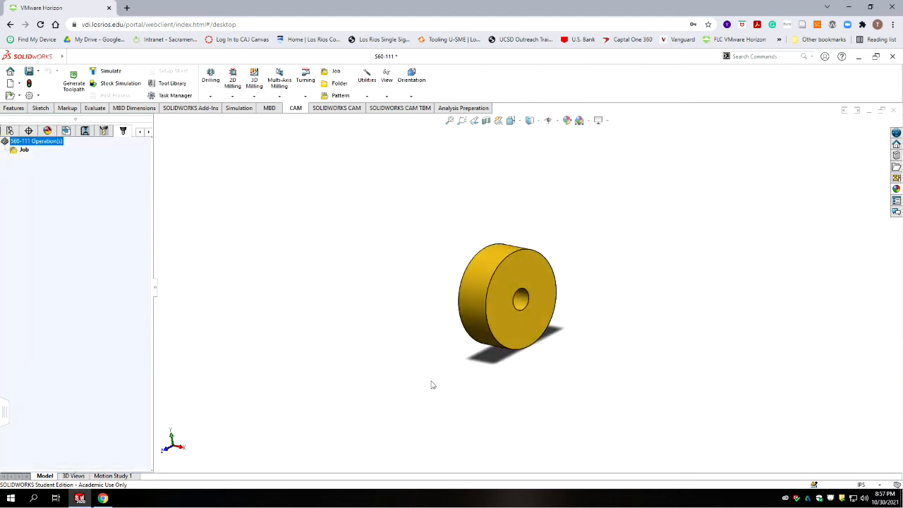
Step: Rename the job in the operations tree as S60-111 OP1 Lathe
left_click(23, 151)
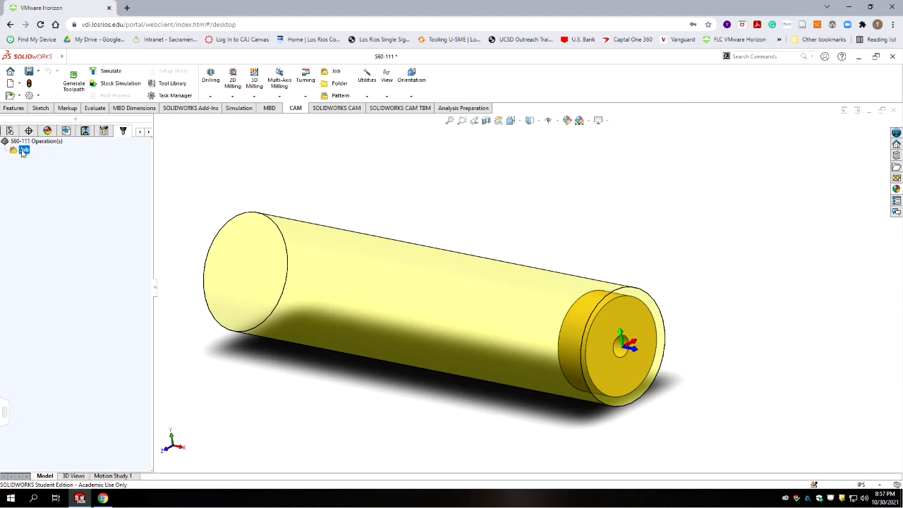
right_click(23, 152)
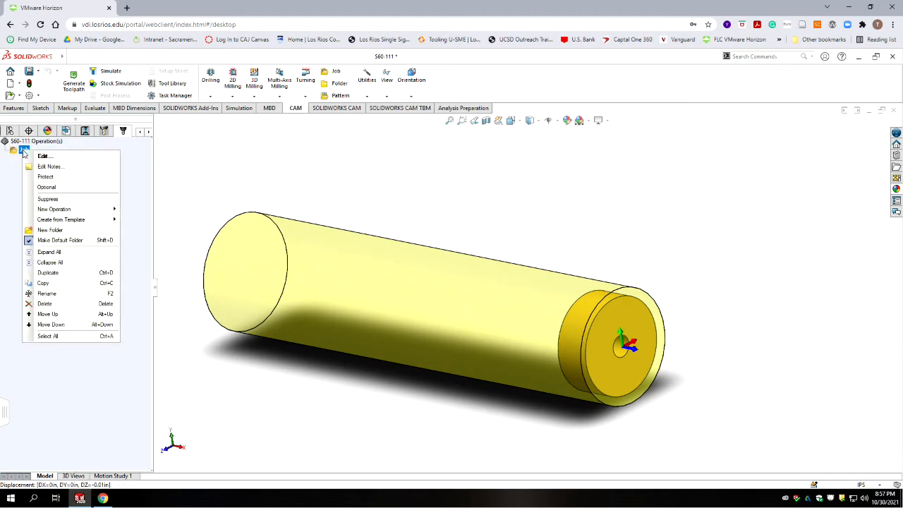
left_click(51, 294)
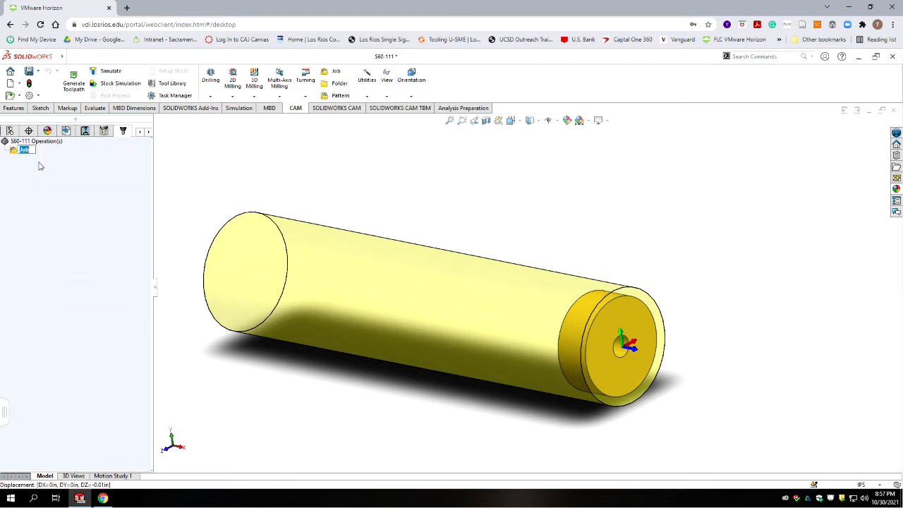
type("560-111 OP1 Lathe")
left_click(62, 187)
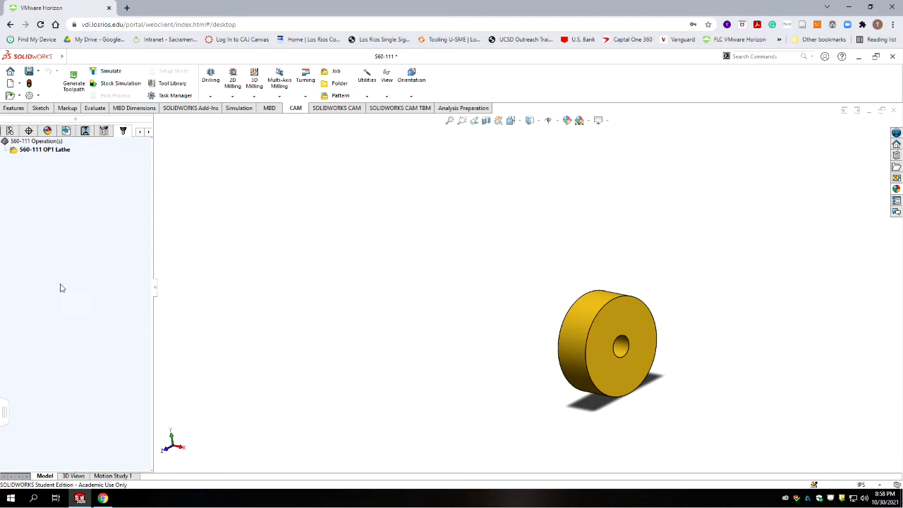
Step: Add a Turning Face operation to the lathe job and assign library tool #1, the .1575 W DGFH Neutral Grooving Blade
left_click(61, 151)
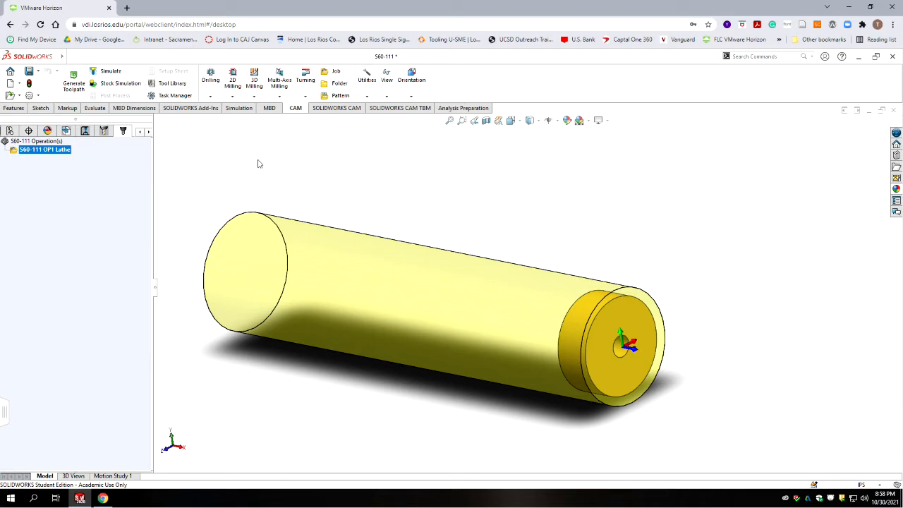
left_click(308, 82)
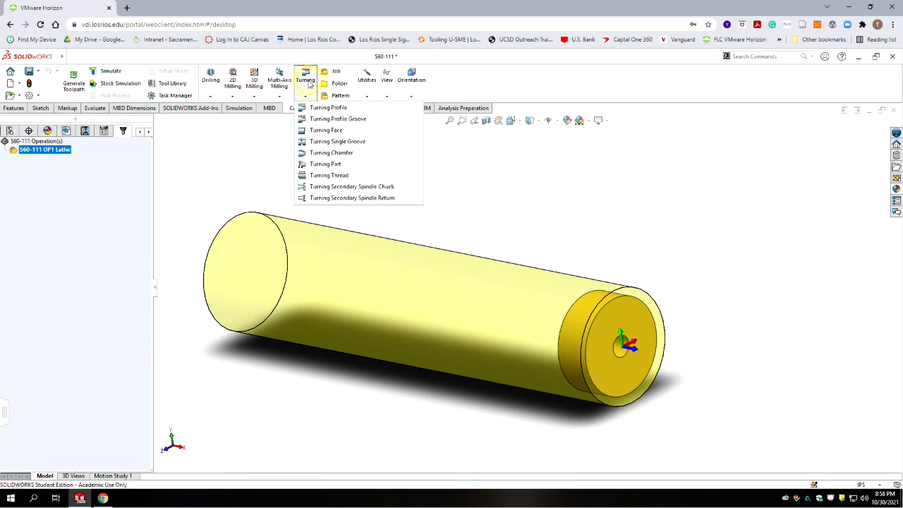
left_click(327, 131)
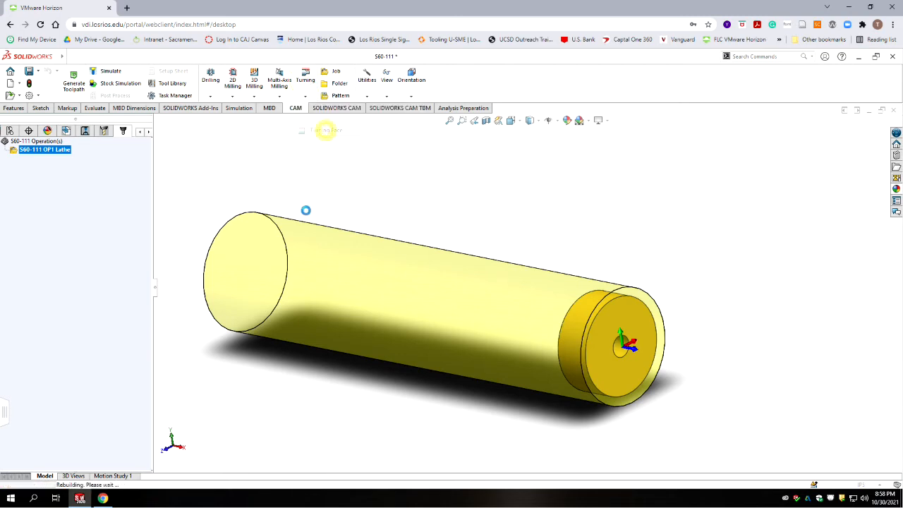
left_click(80, 206)
left_click(327, 228)
left_click(426, 186)
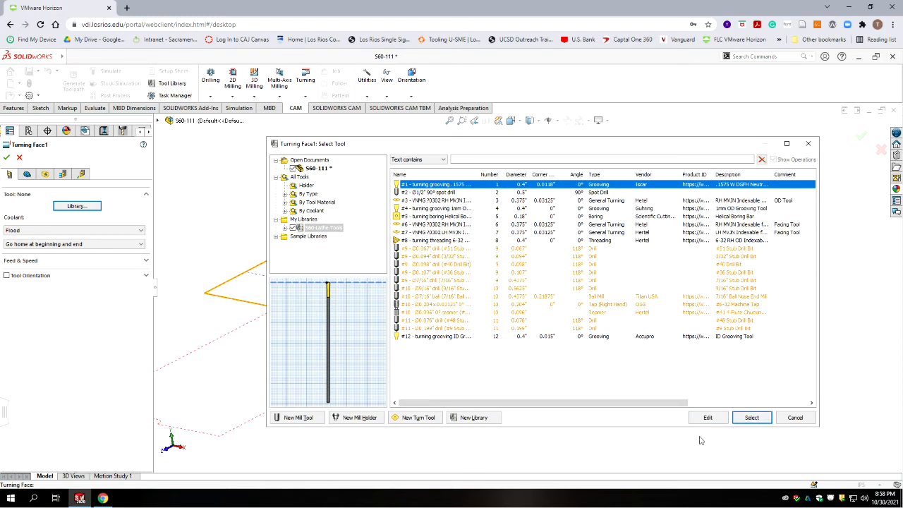
left_click(755, 419)
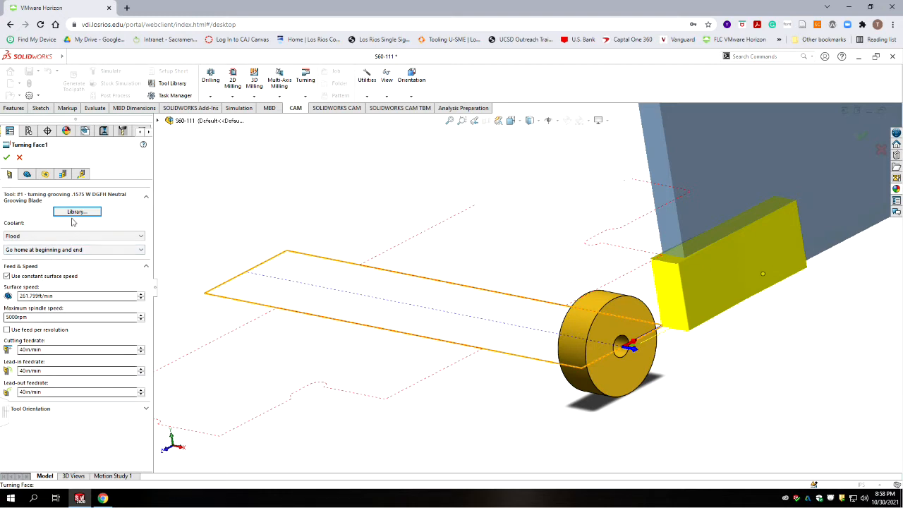
Step: Set the facing operation's distance to cut below the inner radius to .01 in
left_click(27, 175)
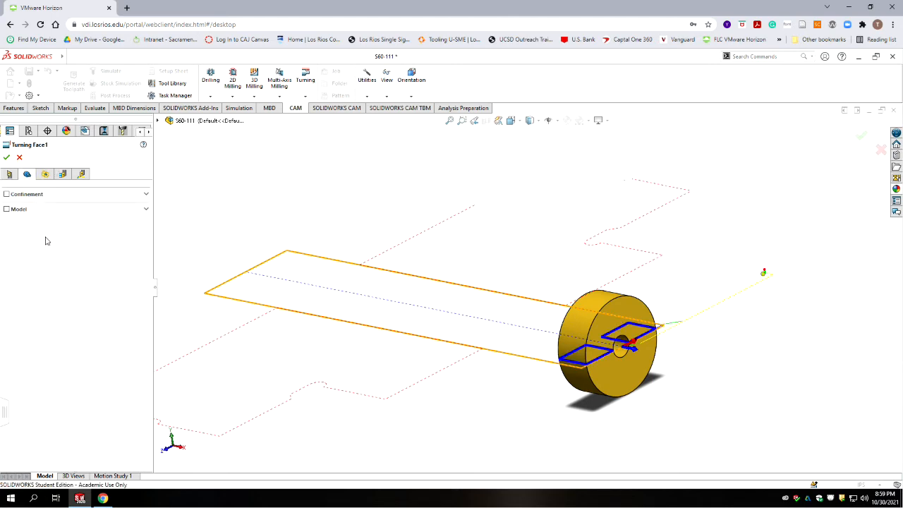
left_click(45, 175)
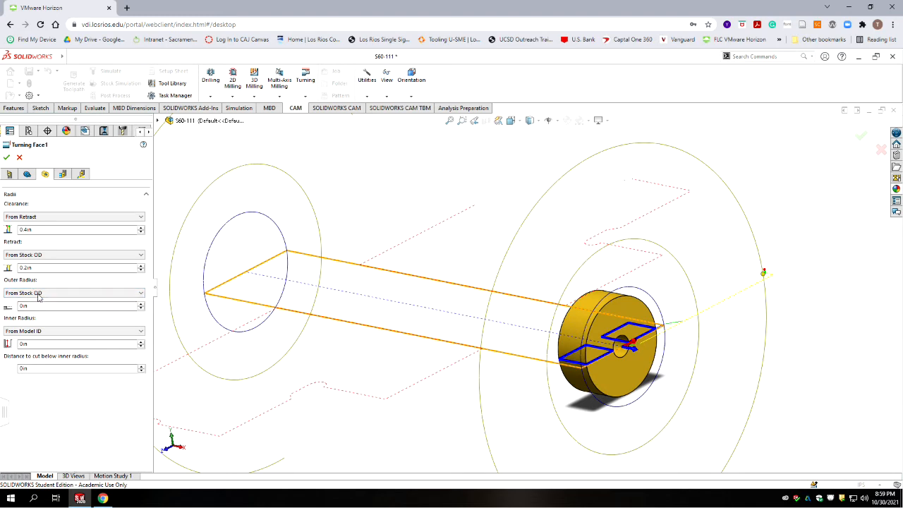
mouse_move(39, 298)
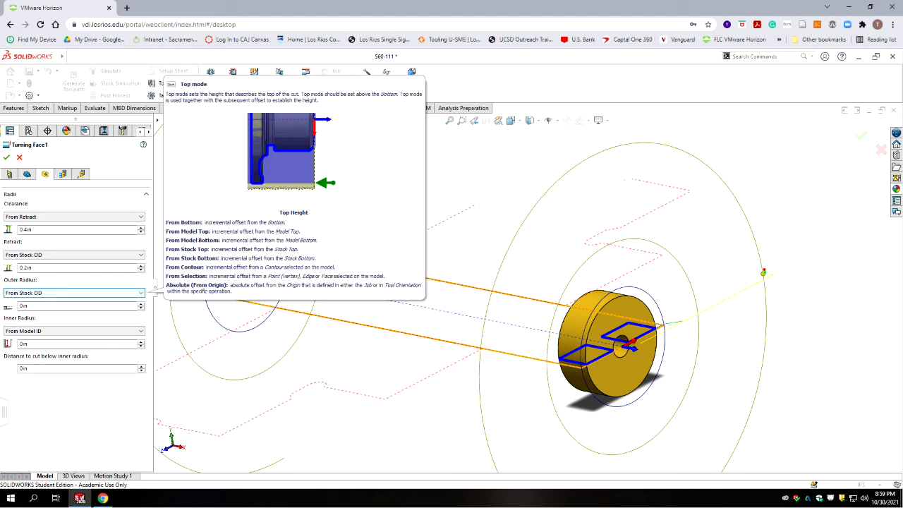
mouse_move(44, 337)
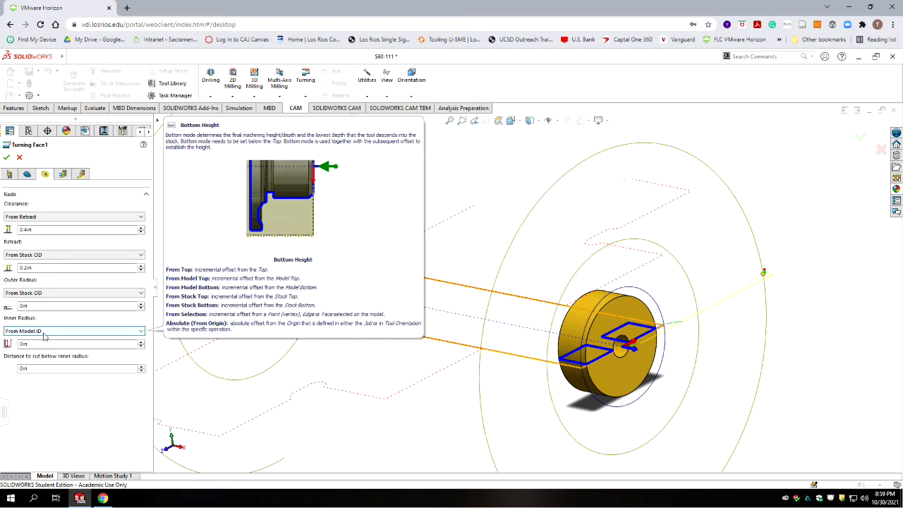
left_click(53, 369)
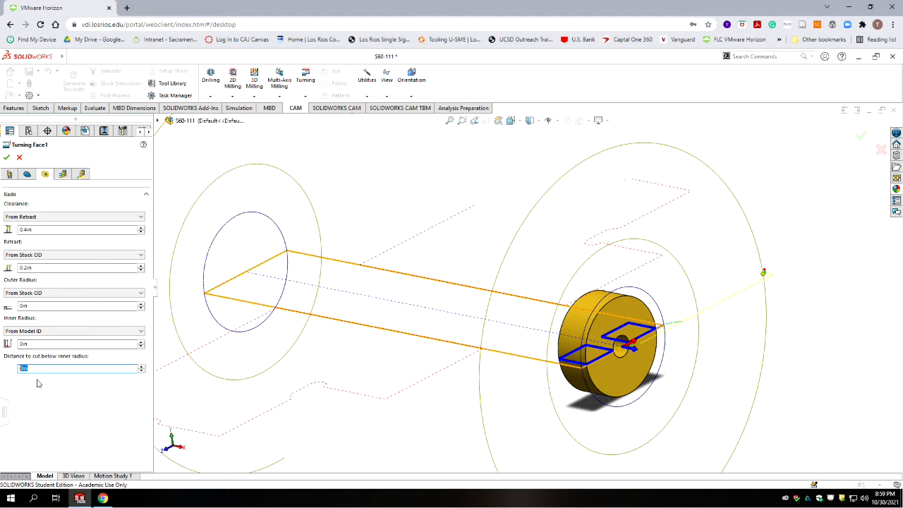
type("01")
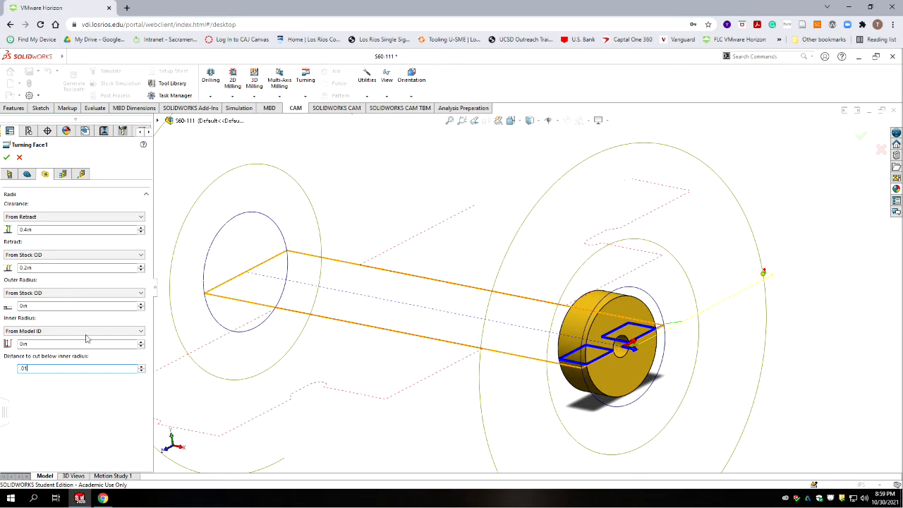
Step: Set the compensation type of the facing pass to Wear
left_click(62, 174)
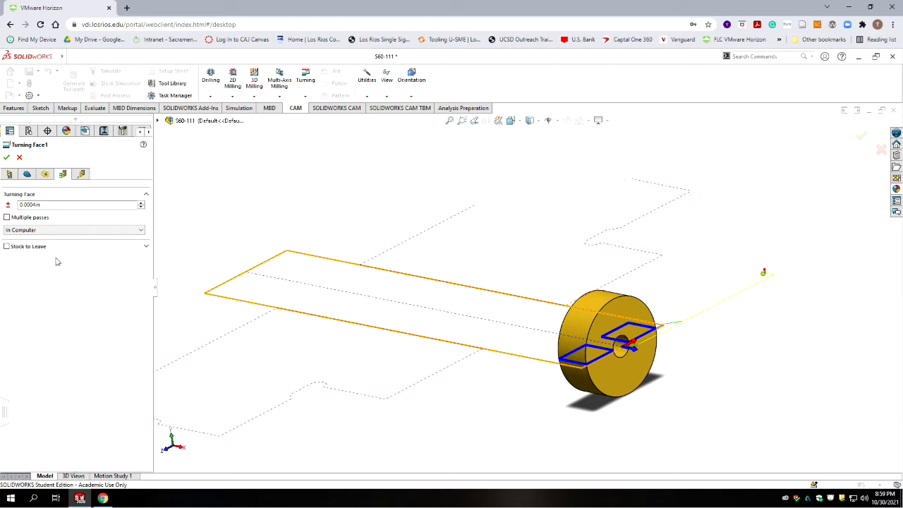
left_click(80, 232)
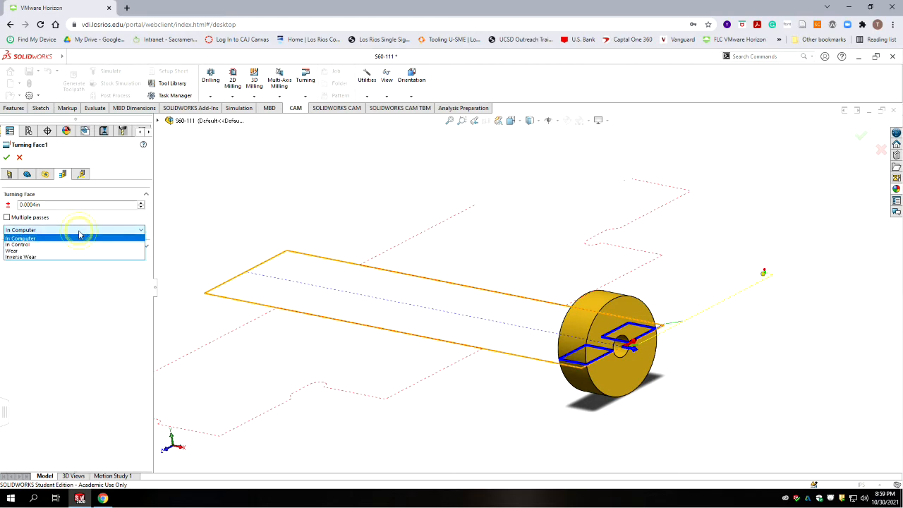
left_click(21, 250)
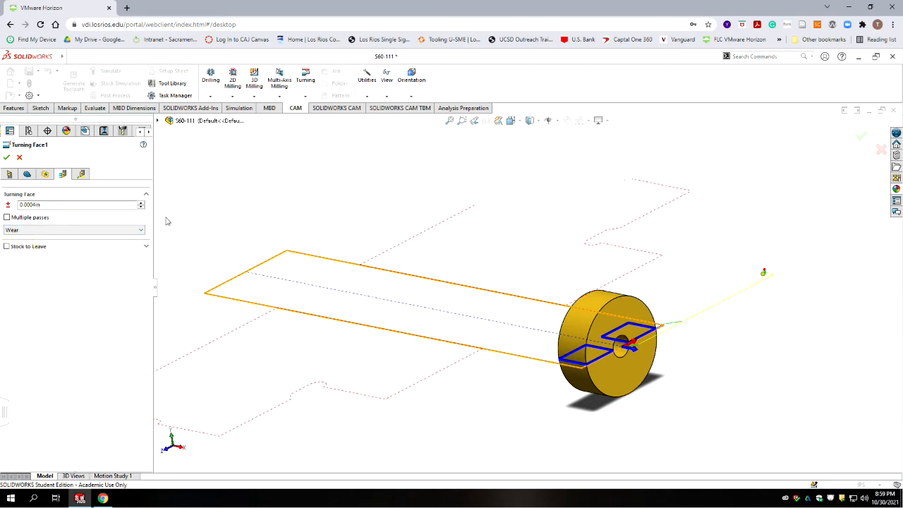
Step: Keep the lead-in enabled for the facing operation and set its angle to 90 degrees
left_click(81, 174)
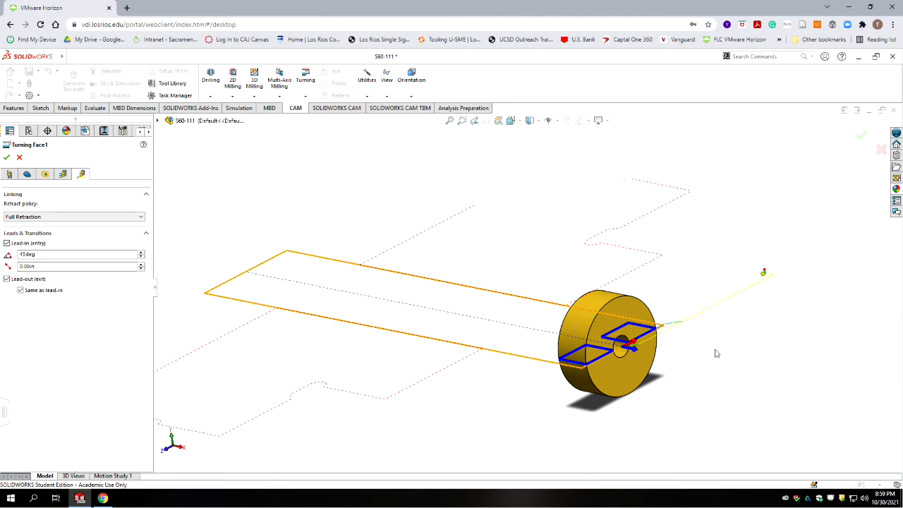
scroll(688, 338, "down", 3)
scroll(694, 334, "down", 2)
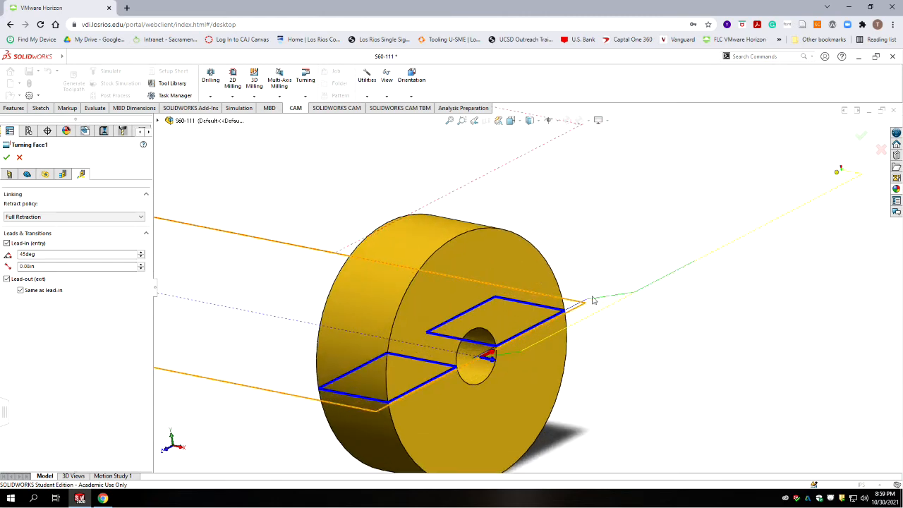
left_click(7, 243)
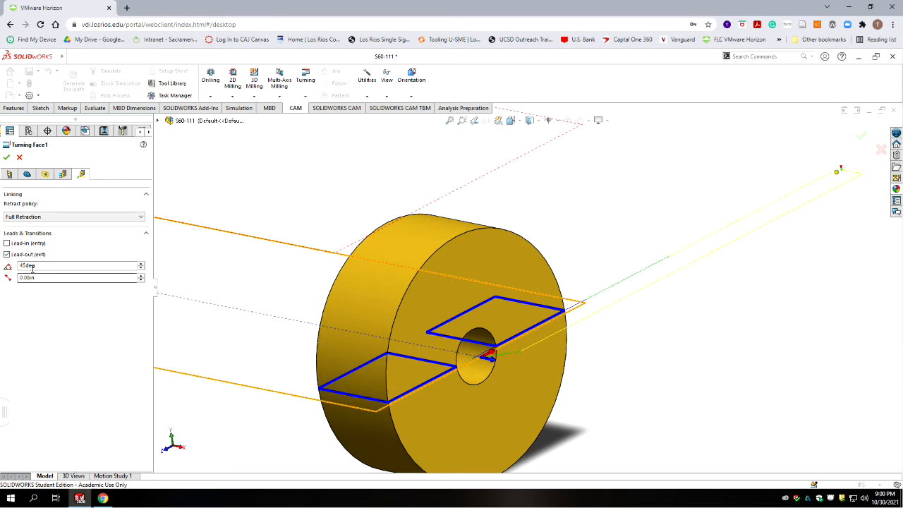
left_click(6, 243)
double_click(29, 254)
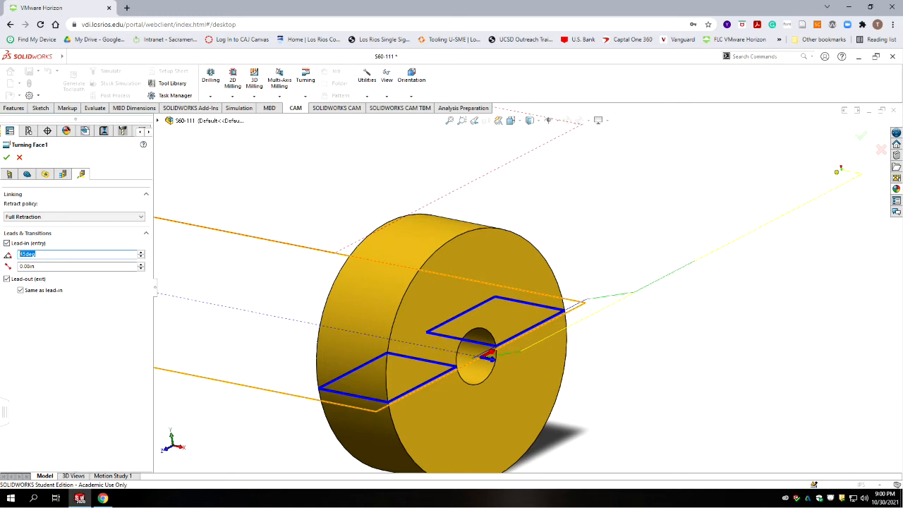
type("0")
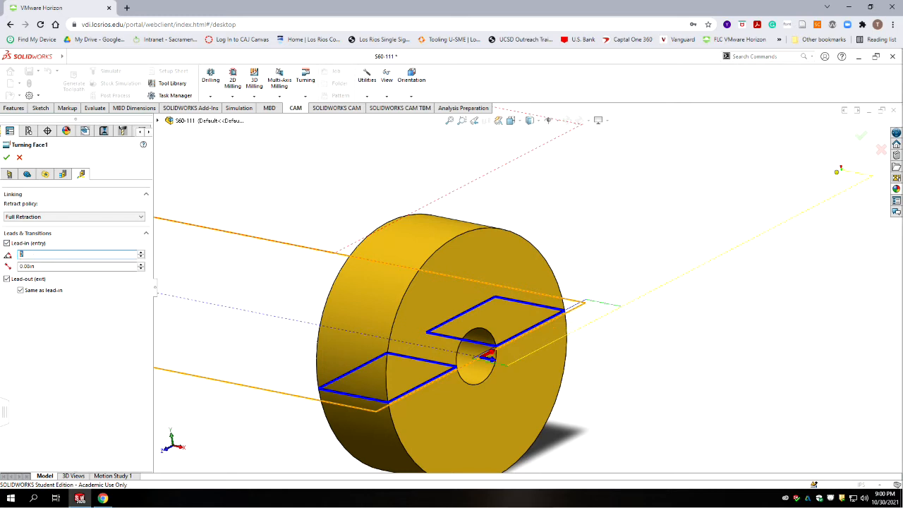
type("0")
Step: Give the facing operation's lead-out its own settings with an angle of 0 degrees and accept the operation
left_click(20, 290)
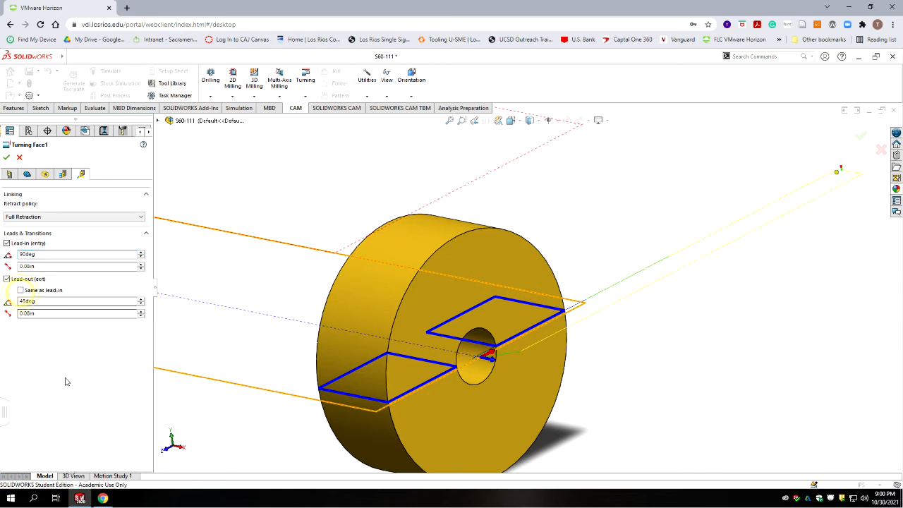
key("Tab")
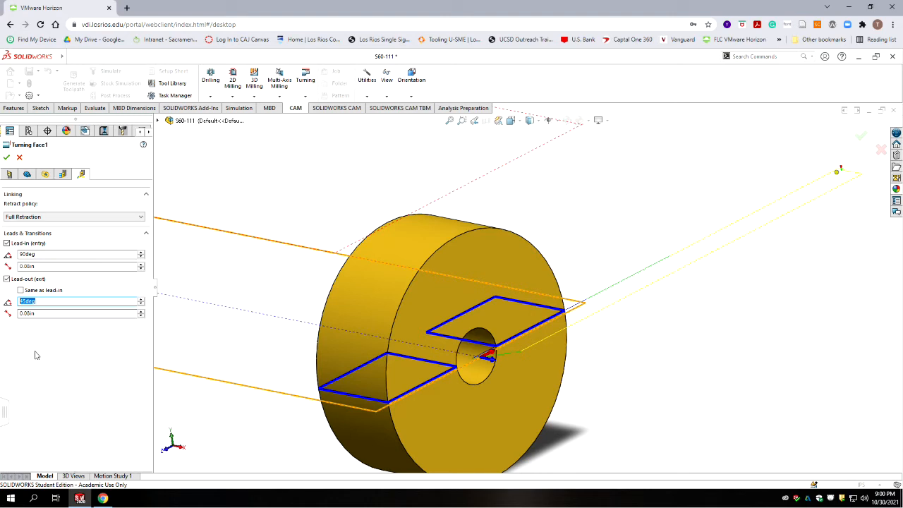
type("0")
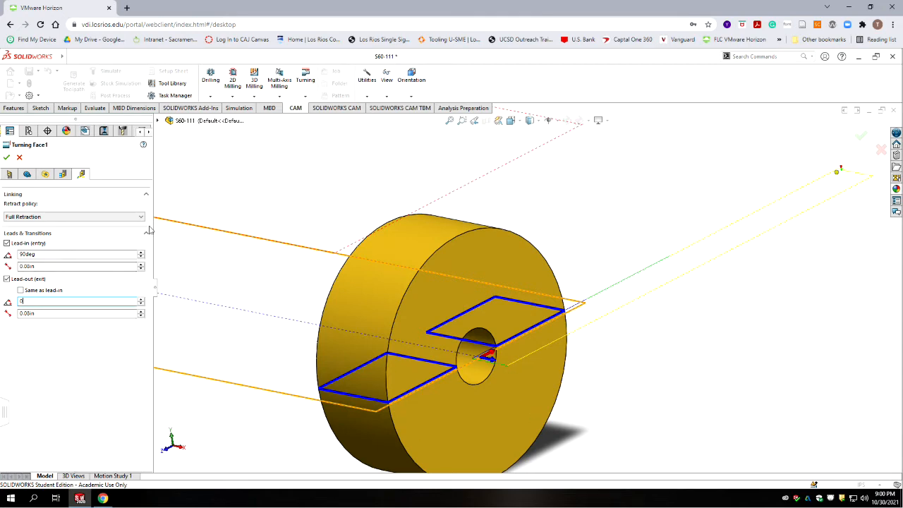
left_click(6, 157)
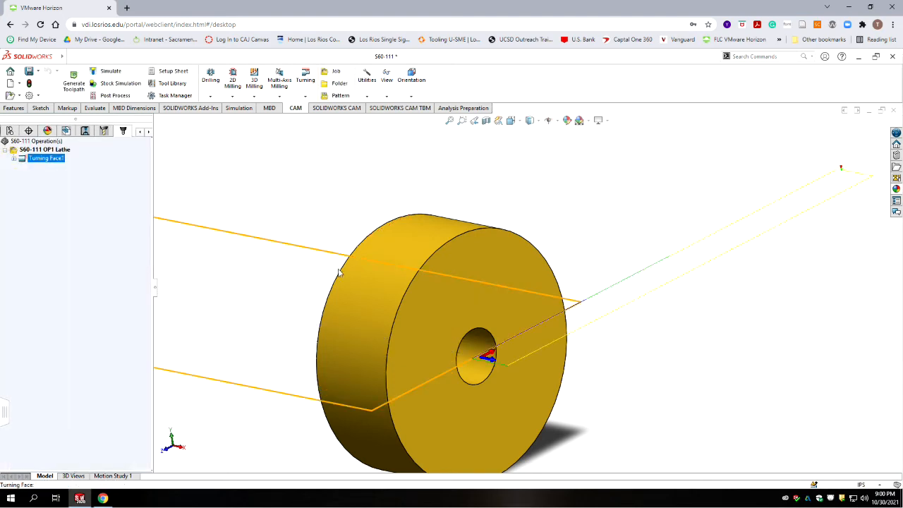
scroll(519, 300, "up", 5)
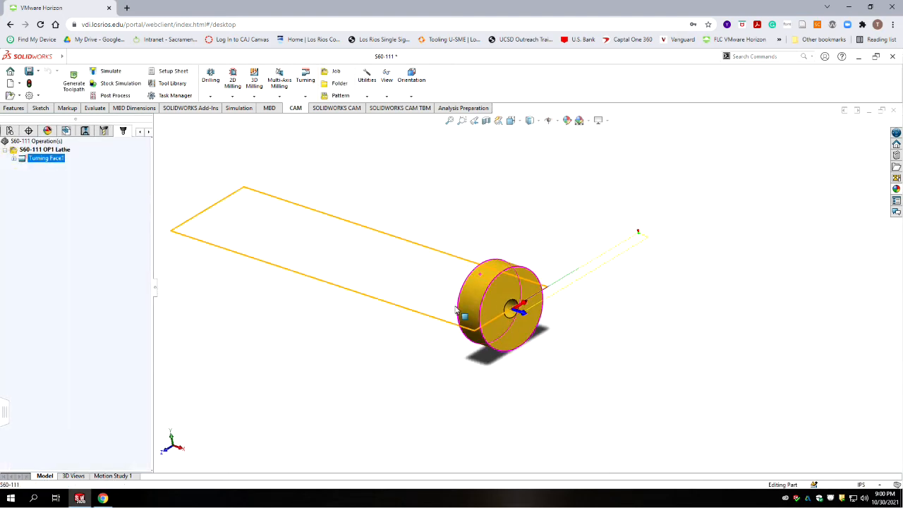
scroll(518, 300, "down", 5)
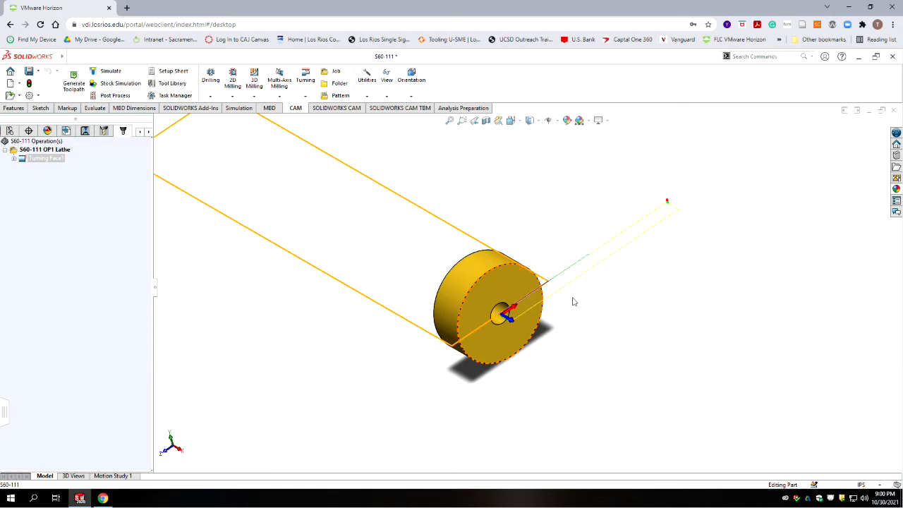
scroll(565, 304, "down", 1)
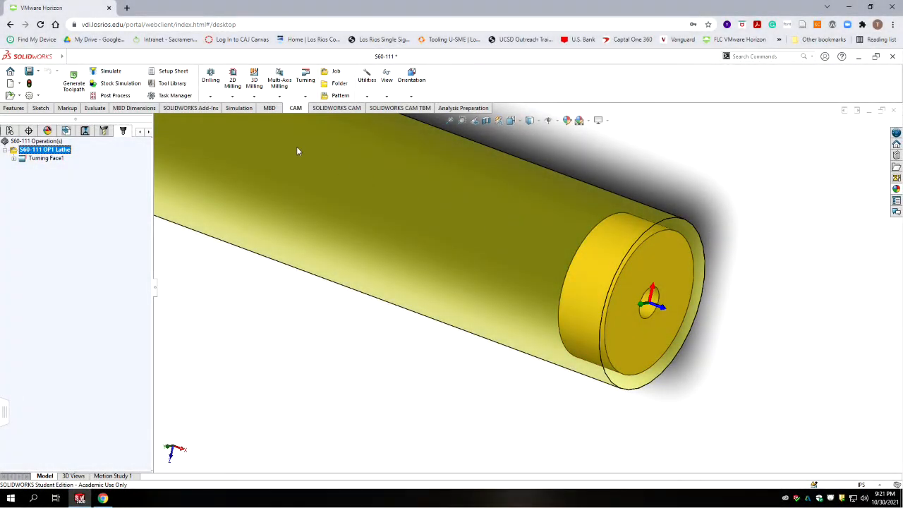
Step: Add a Turning Profile operation to the lathe job and assign tool #3, the VNMG RH MVJN Indexable OD Turning Tool
left_click(305, 95)
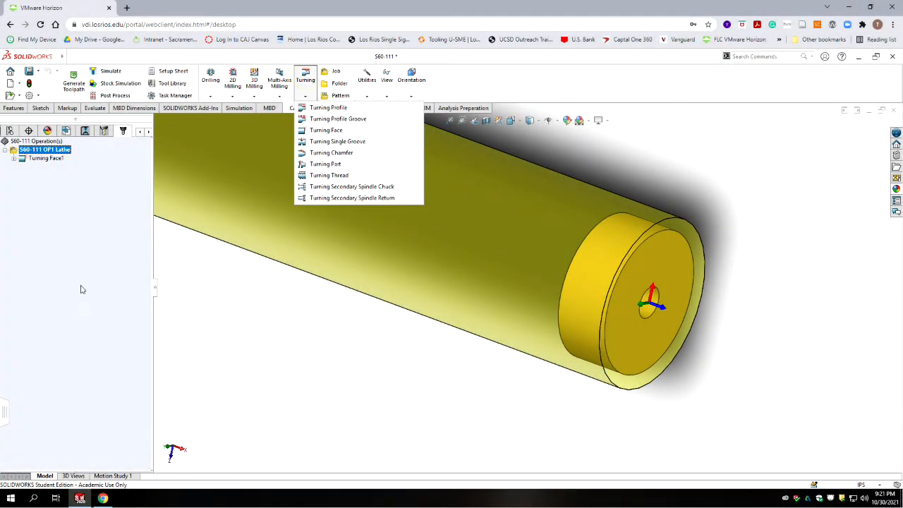
left_click(335, 109)
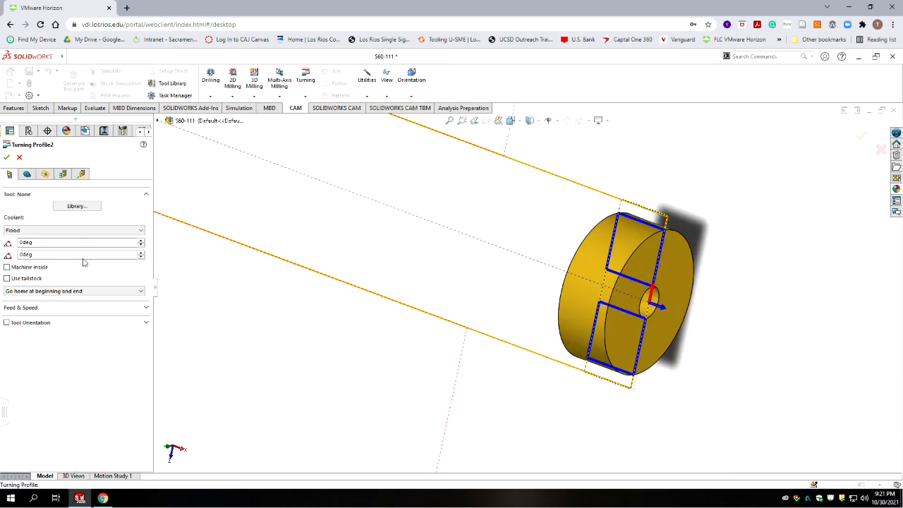
left_click(76, 207)
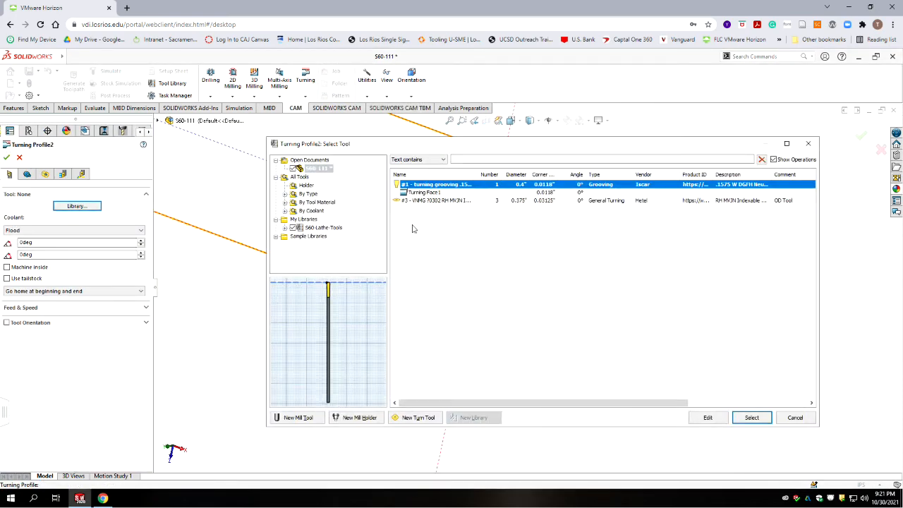
left_click(426, 203)
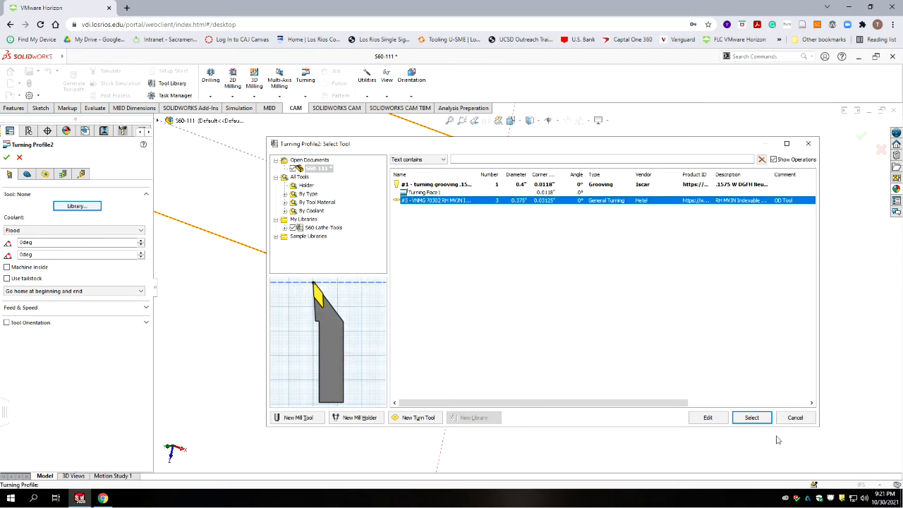
left_click(741, 419)
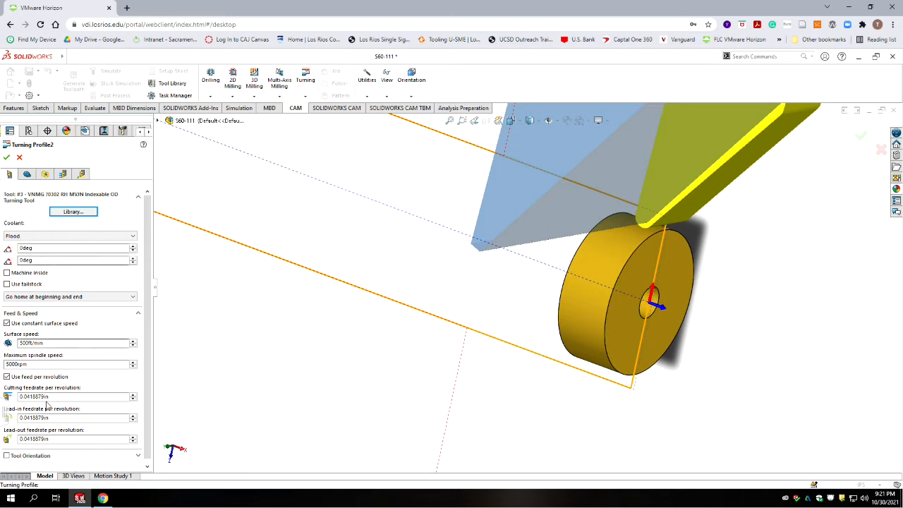
Step: Enable confinement for the profile operation and set its back offset to .18 in
left_click(27, 174)
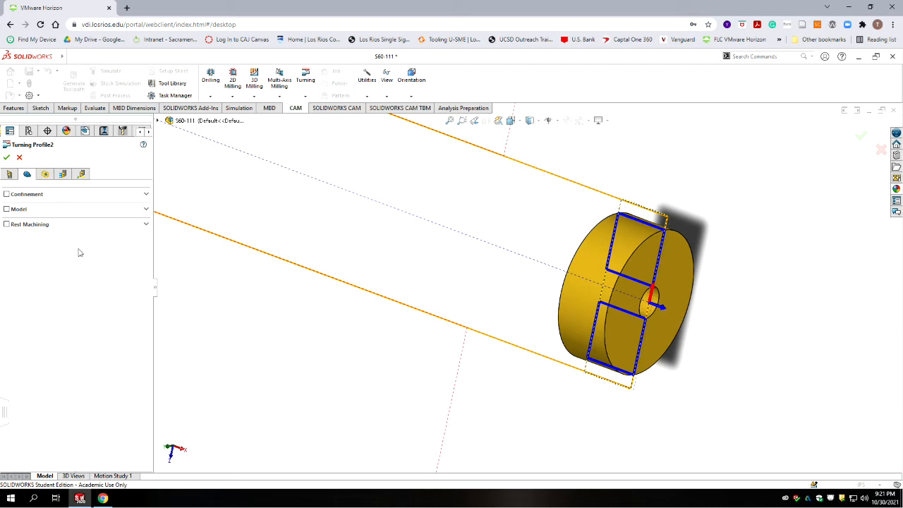
left_click(7, 195)
left_click(43, 261)
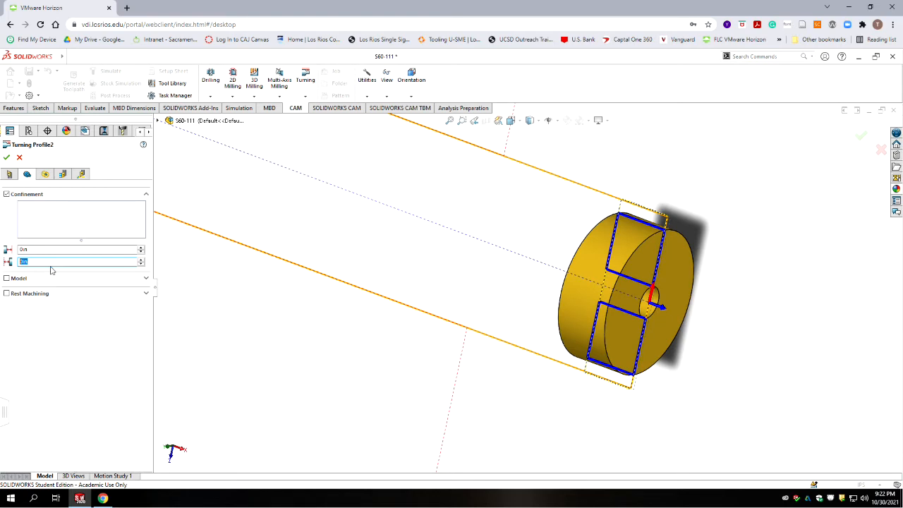
type("-18")
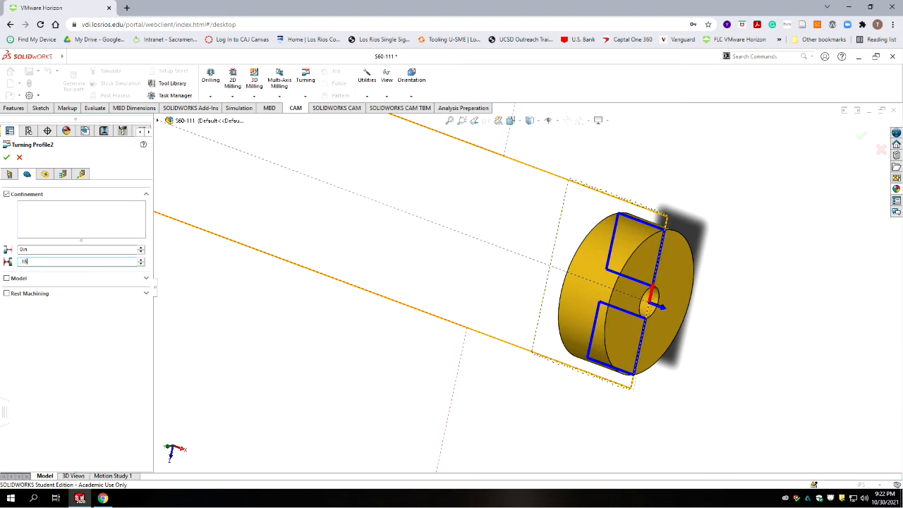
Step: Set the profile operation's inner radius reference to From Model OD
left_click(46, 175)
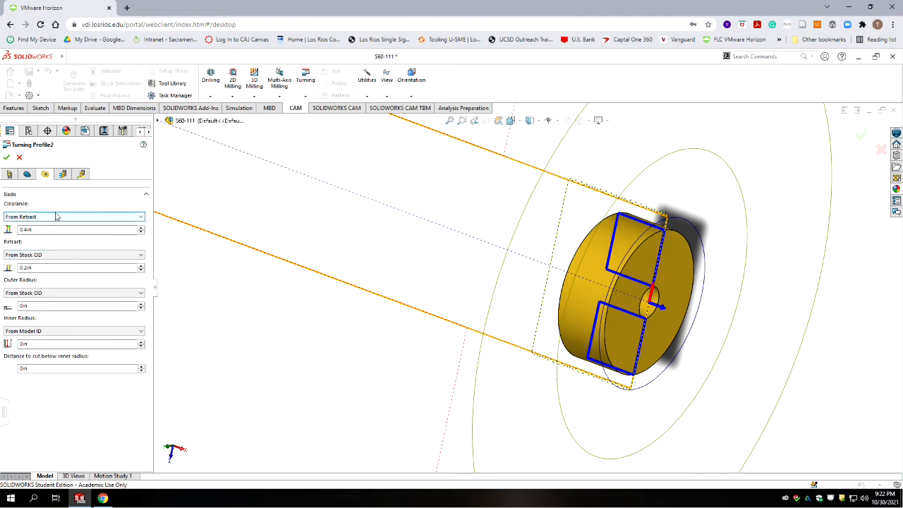
mouse_move(20, 260)
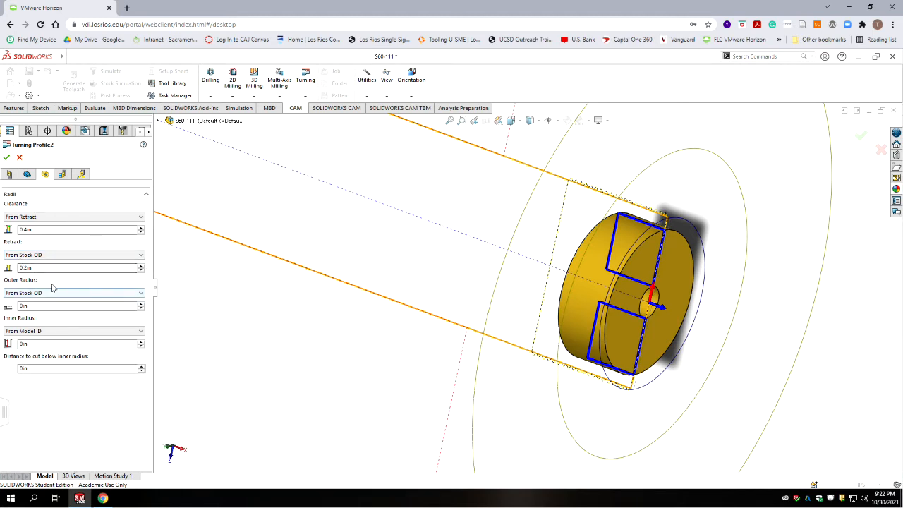
mouse_move(51, 295)
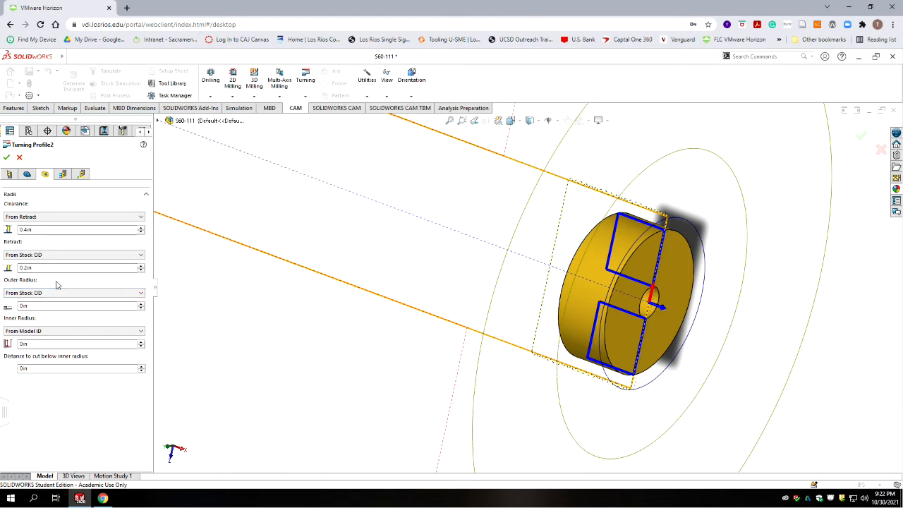
left_click(50, 332)
key("Up")
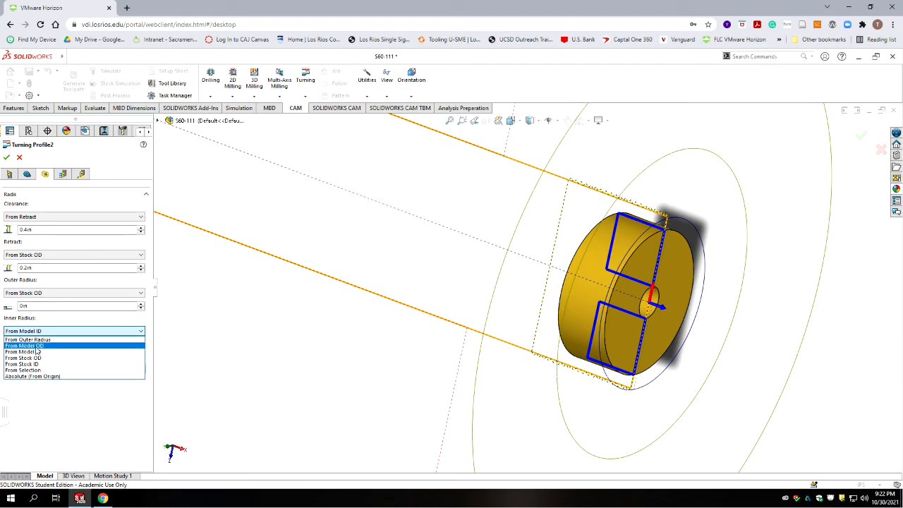
left_click(35, 346)
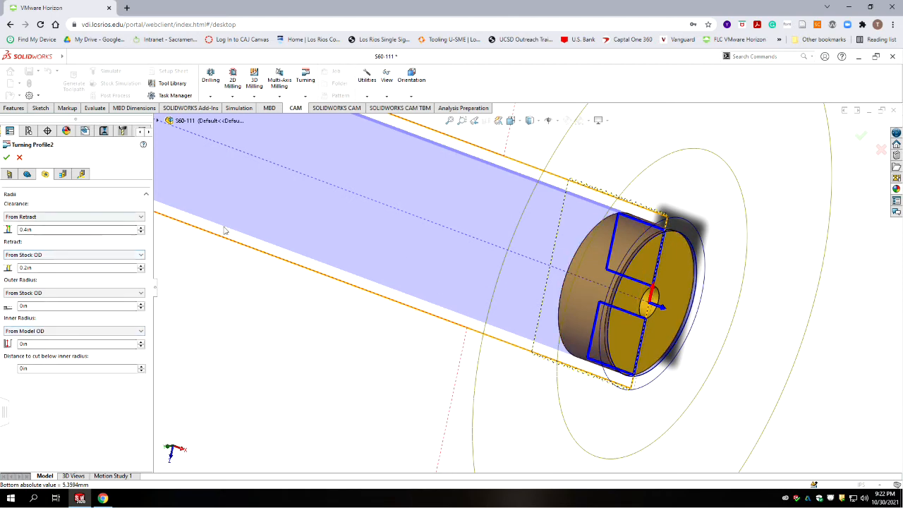
Step: Turn off roughing passes for the profile operation and set its compensation type to Wear
left_click(63, 174)
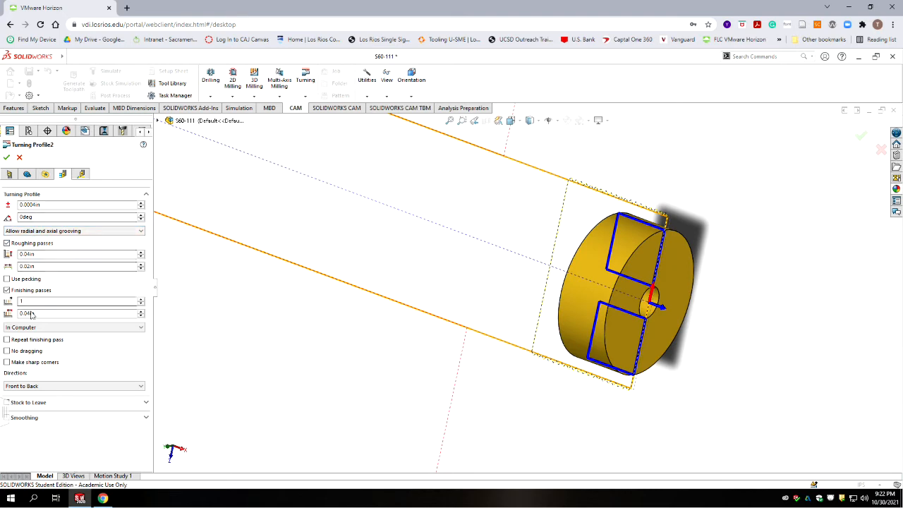
left_click(8, 244)
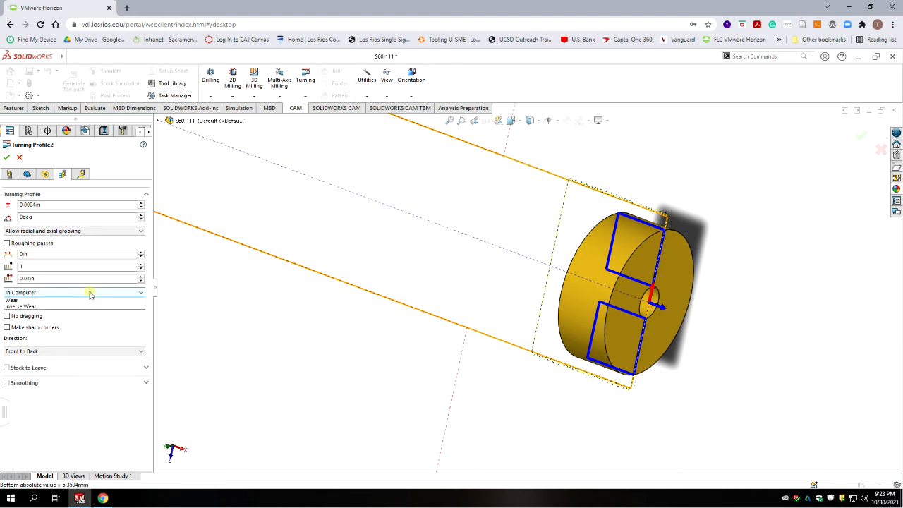
left_click(64, 292)
left_click(19, 313)
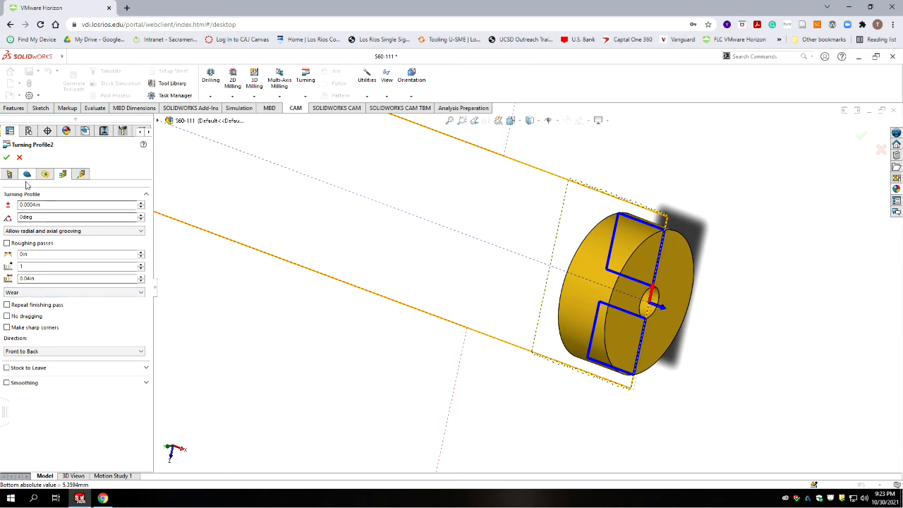
Step: Set the profile operation's grooving option to Don't allow grooving
scroll(99, 349, "down", 5)
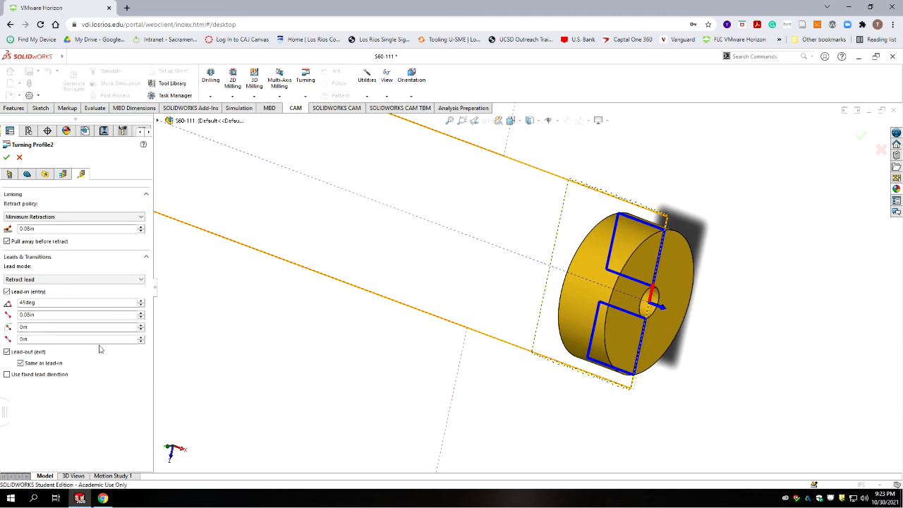
left_click(62, 174)
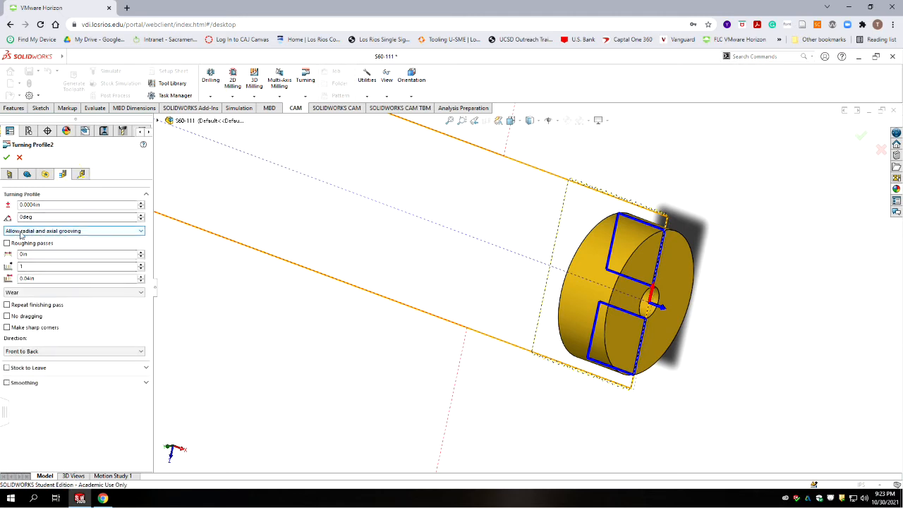
left_click(84, 233)
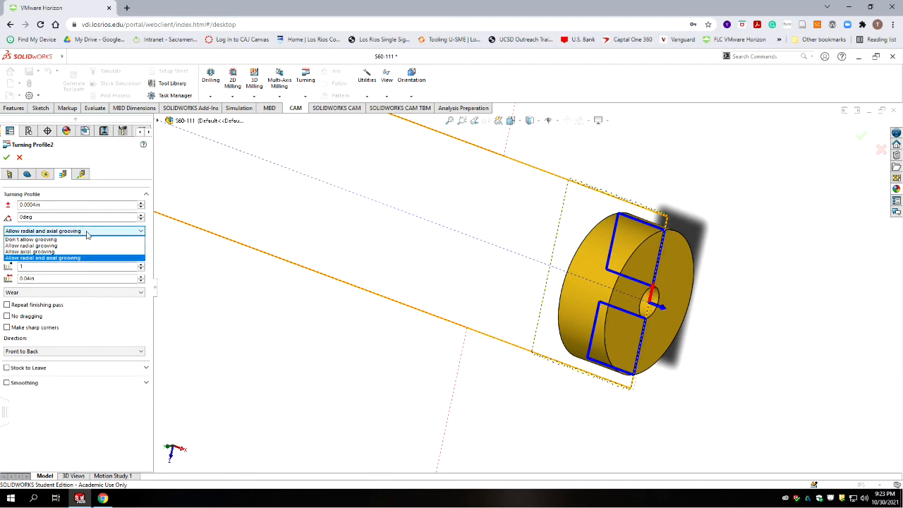
left_click(61, 240)
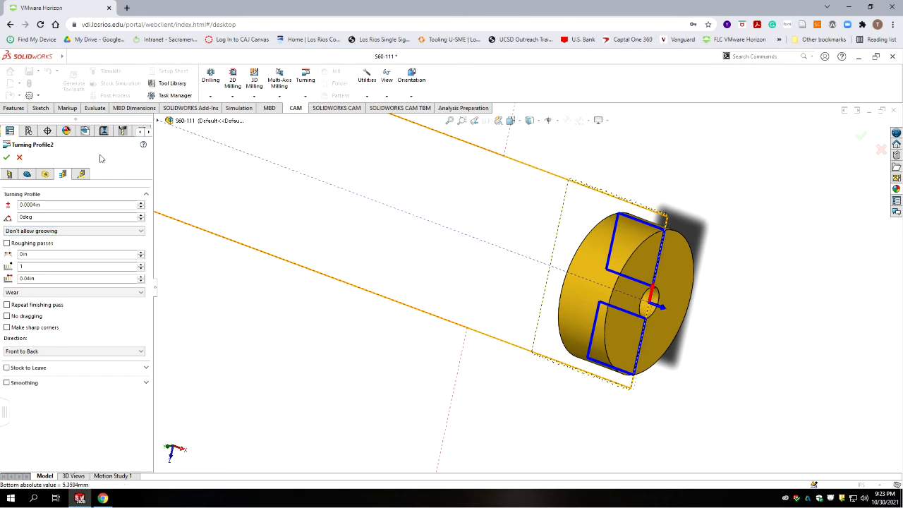
Step: Set the profile operation's lead-in length to .1 in and its lead-in angle to 0 degrees
left_click(81, 174)
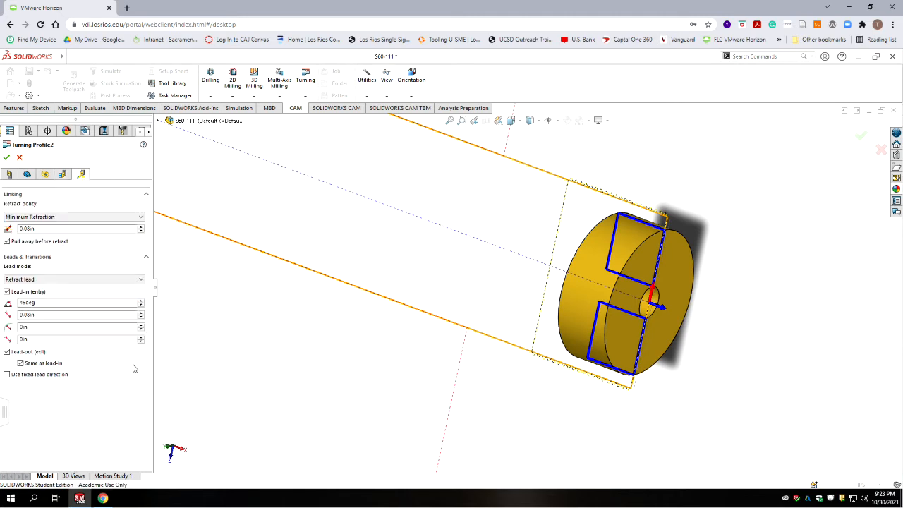
double_click(40, 315)
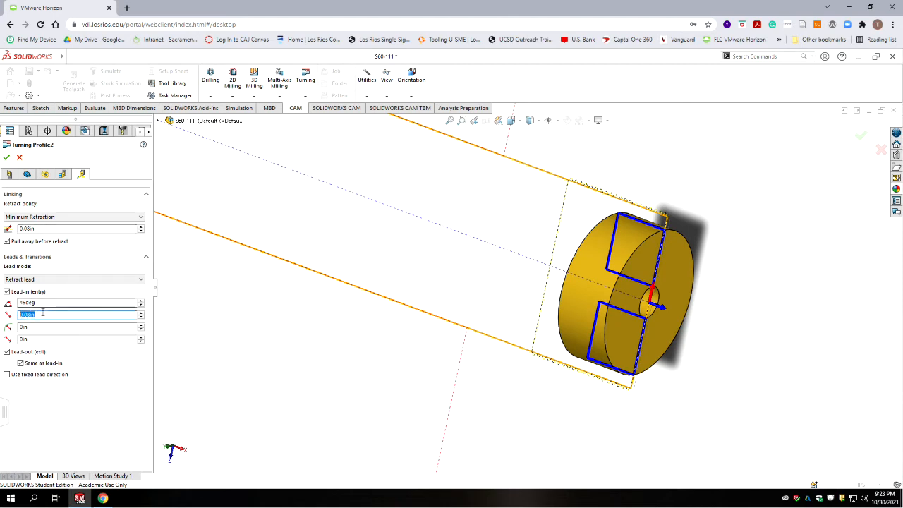
type("1")
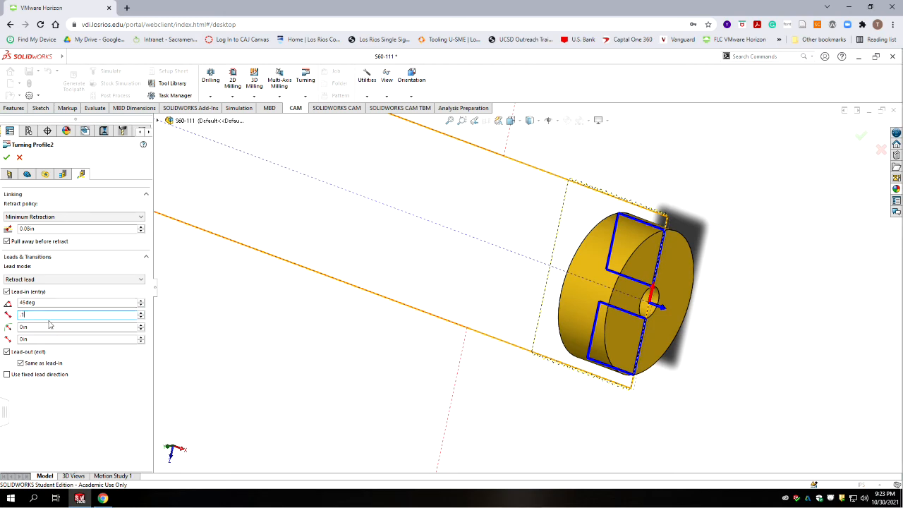
double_click(51, 302)
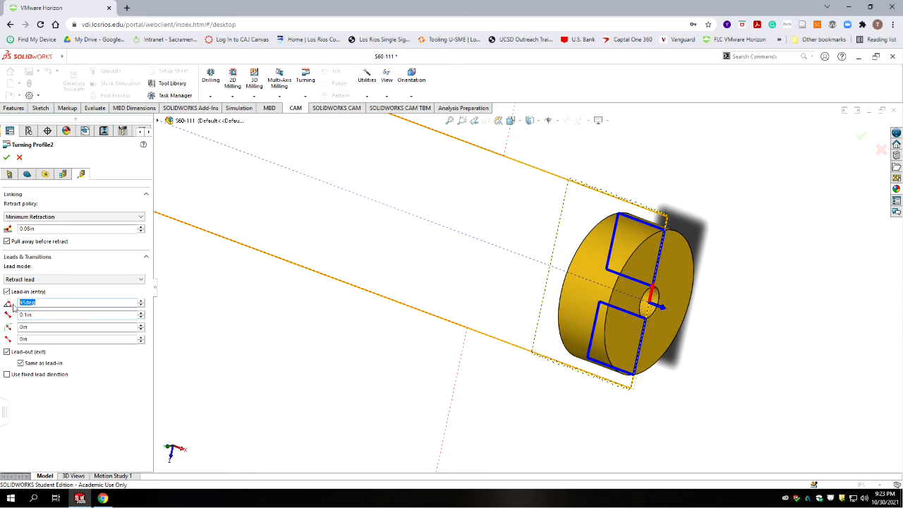
type("0")
Step: Unlink the profile operation's lead-out from the lead-in and set its angle to 90 degrees and length to 0.08 in
left_click(7, 351)
left_click(22, 363)
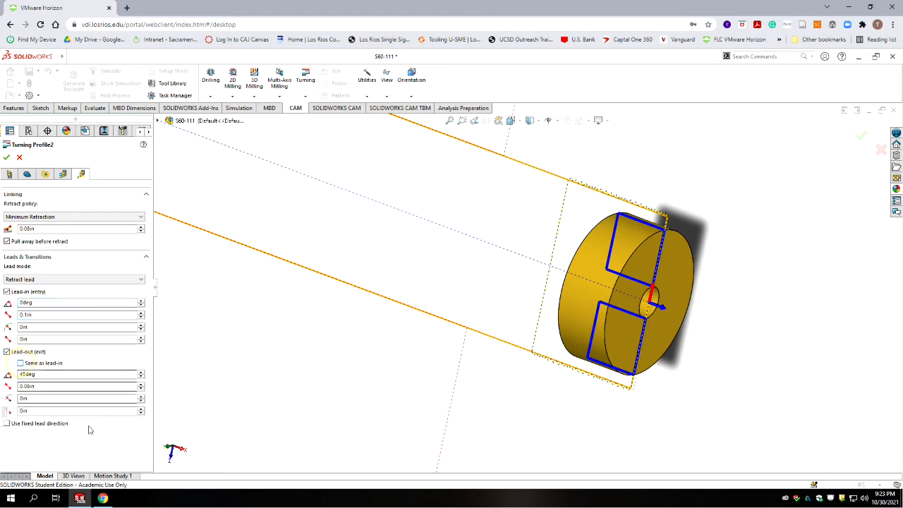
double_click(36, 374)
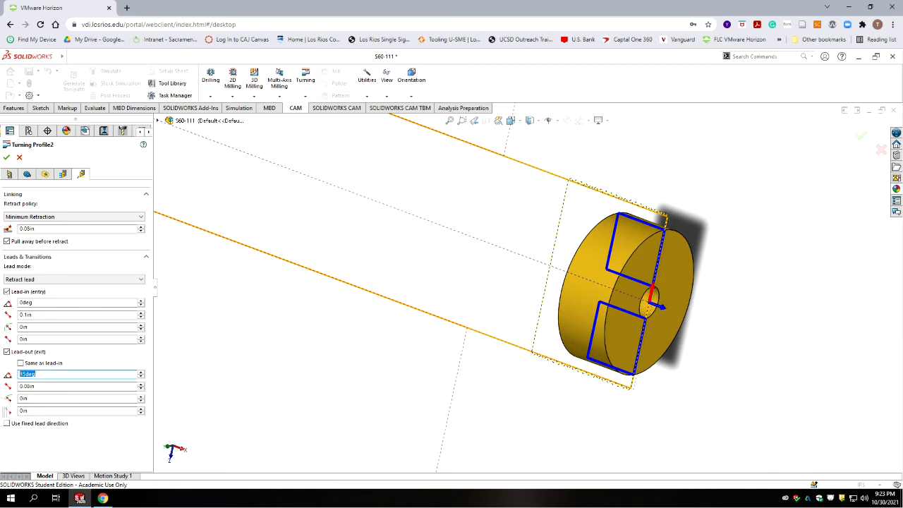
type("90")
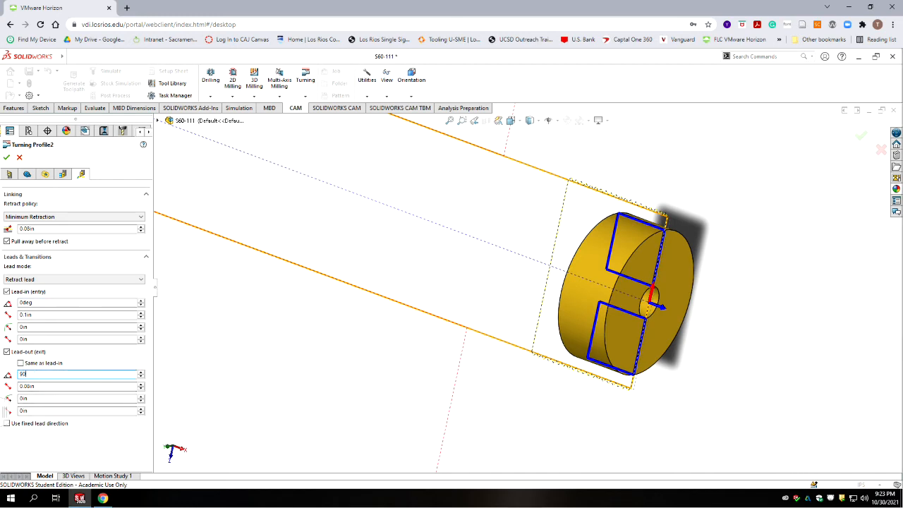
double_click(53, 387)
type("0")
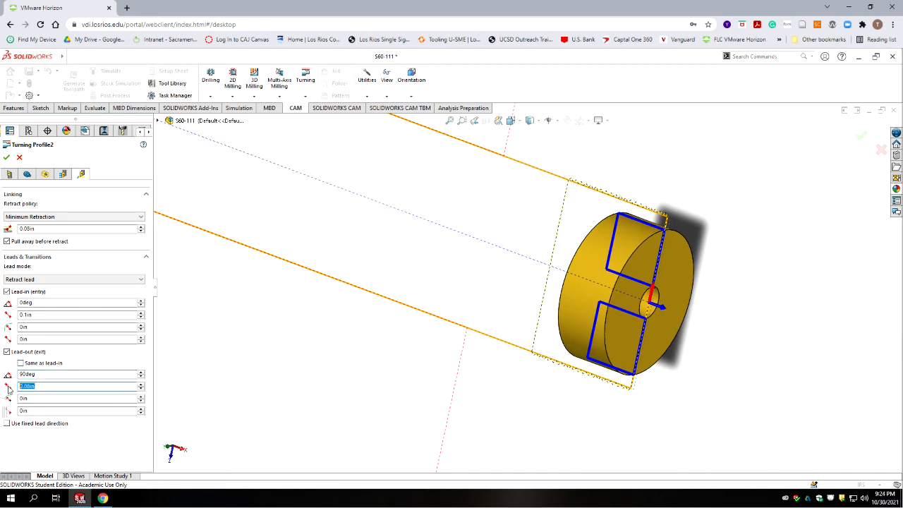
type("8")
Step: Turn off pull away before retract and accept the profile operation to generate its toolpath
left_click(7, 241)
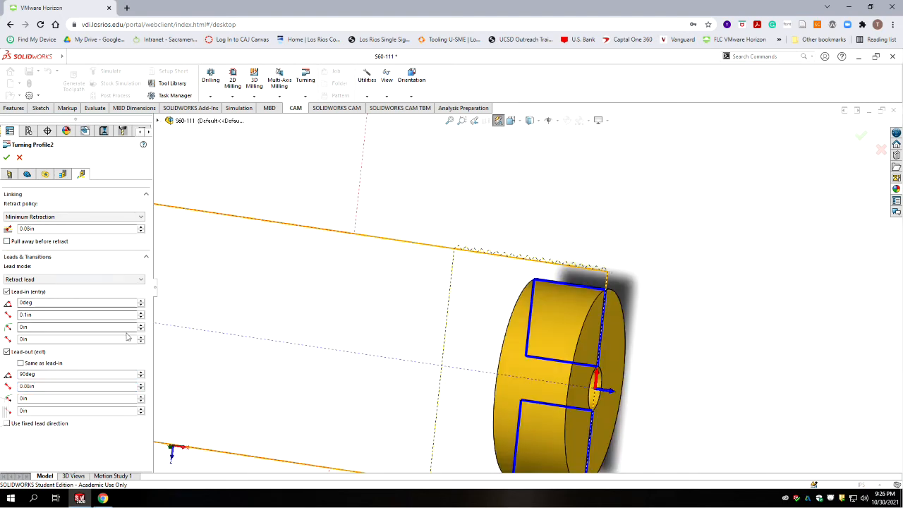
left_click(7, 157)
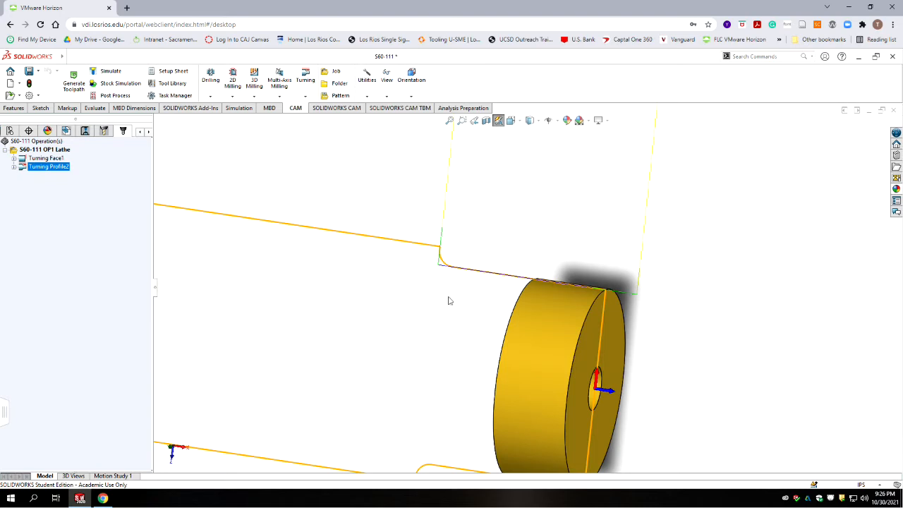
scroll(450, 299, "up", 2)
scroll(649, 344, "down", 2)
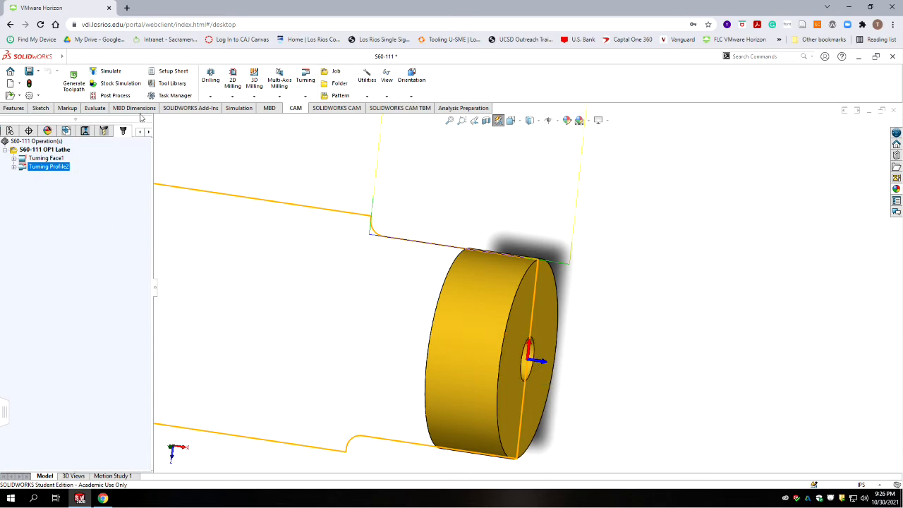
Step: Create a Drill operation on the part's centre hole using the #2 1/2" 90° spot drill from the S60-Lathe-Tools library
left_click(210, 76)
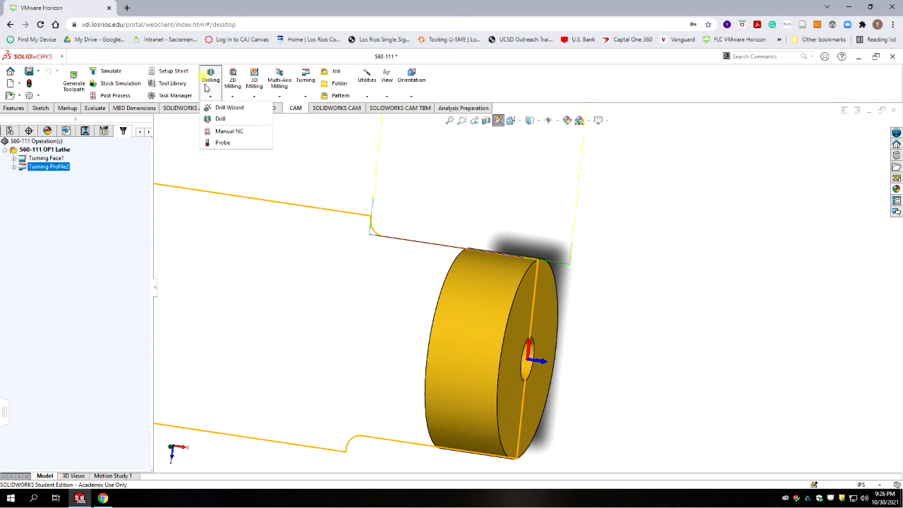
left_click(220, 119)
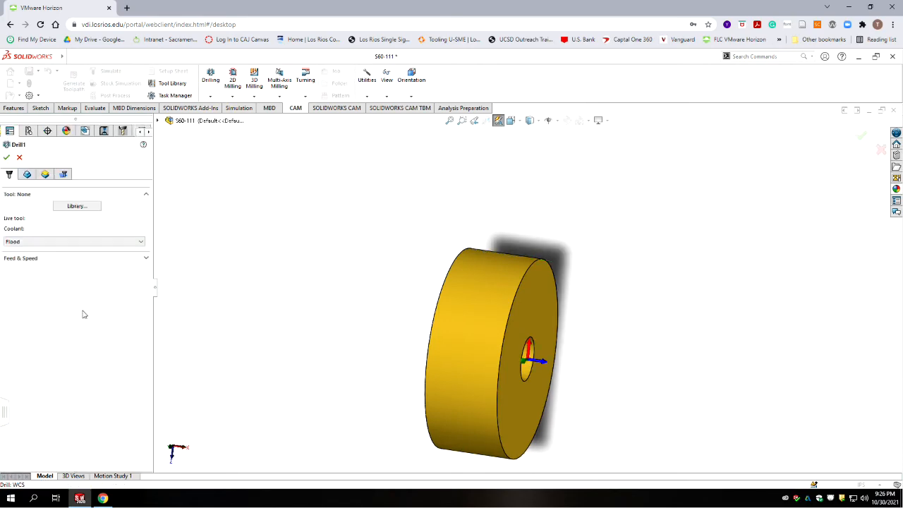
left_click(83, 207)
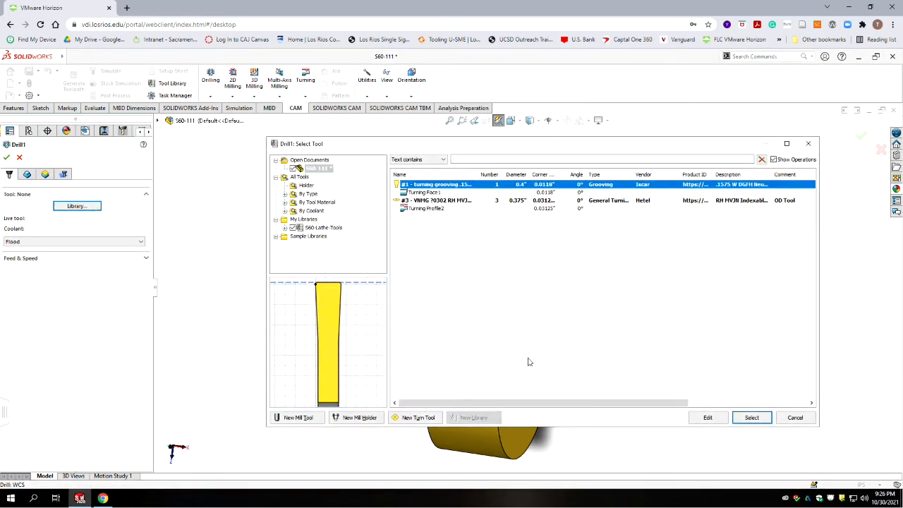
left_click(321, 228)
left_click(432, 192)
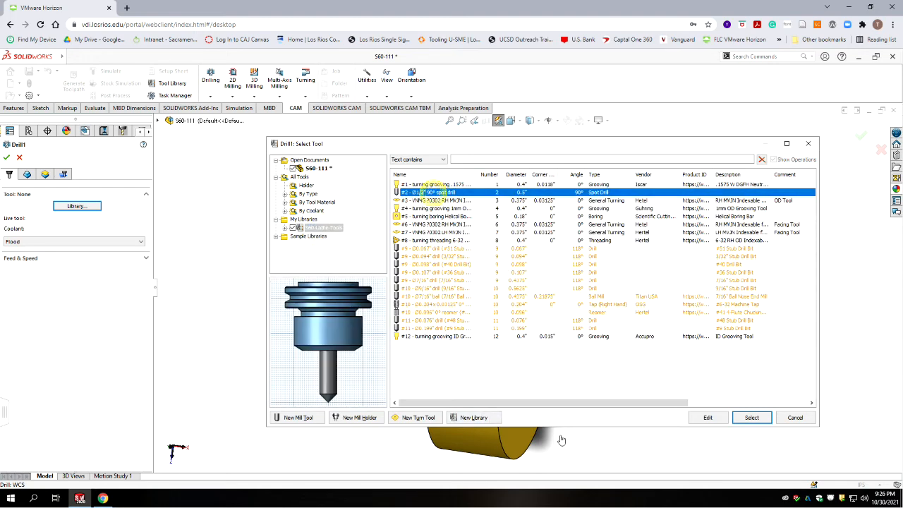
left_click(751, 417)
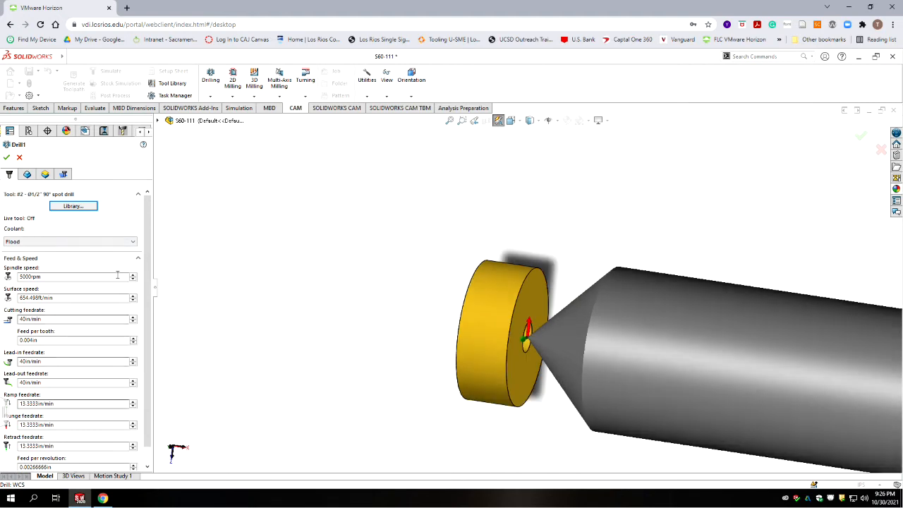
left_click(27, 174)
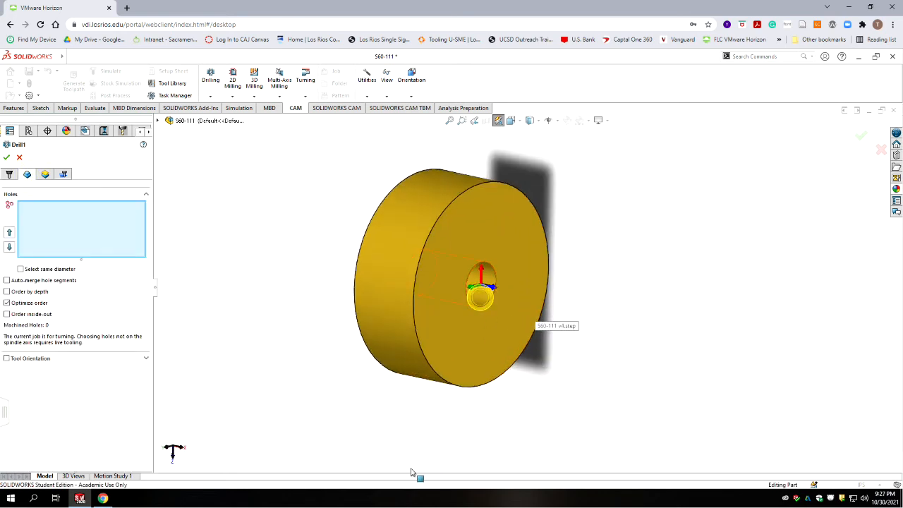
left_click(480, 296)
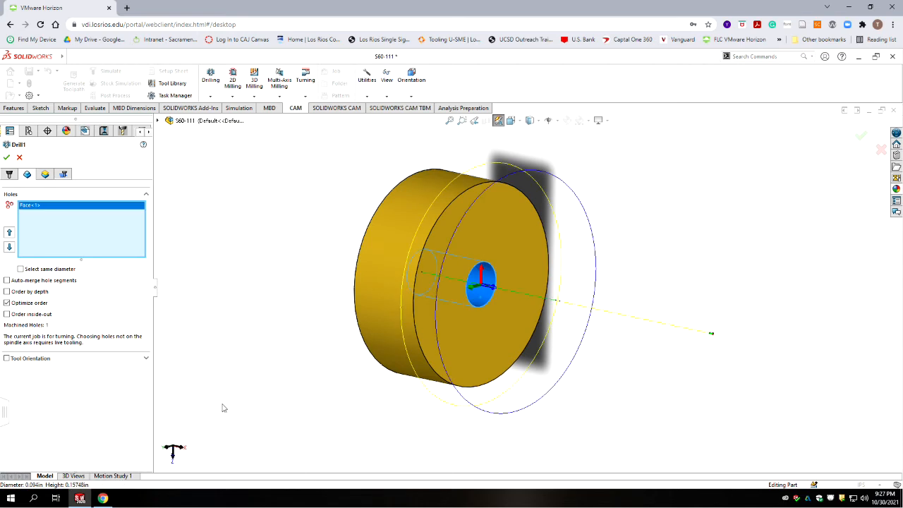
Step: Set the drill operation's retract height reference to From Model Top
left_click(46, 174)
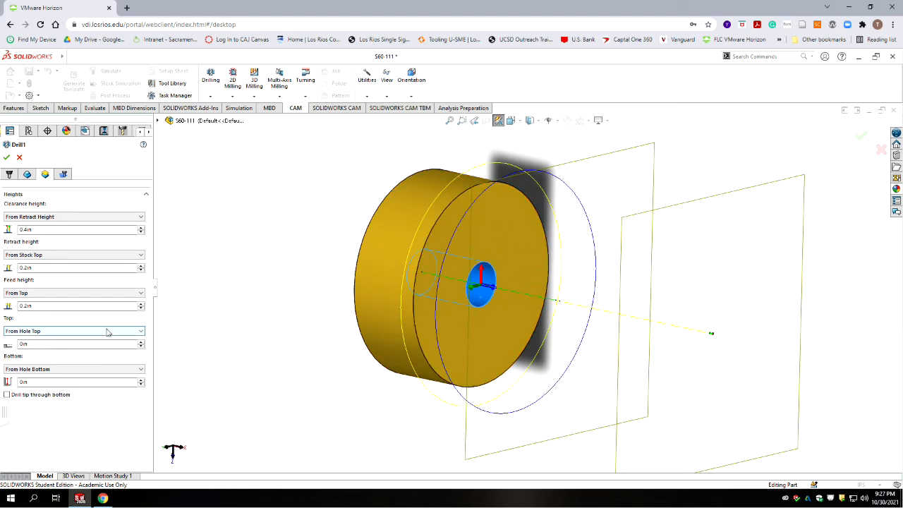
mouse_move(107, 333)
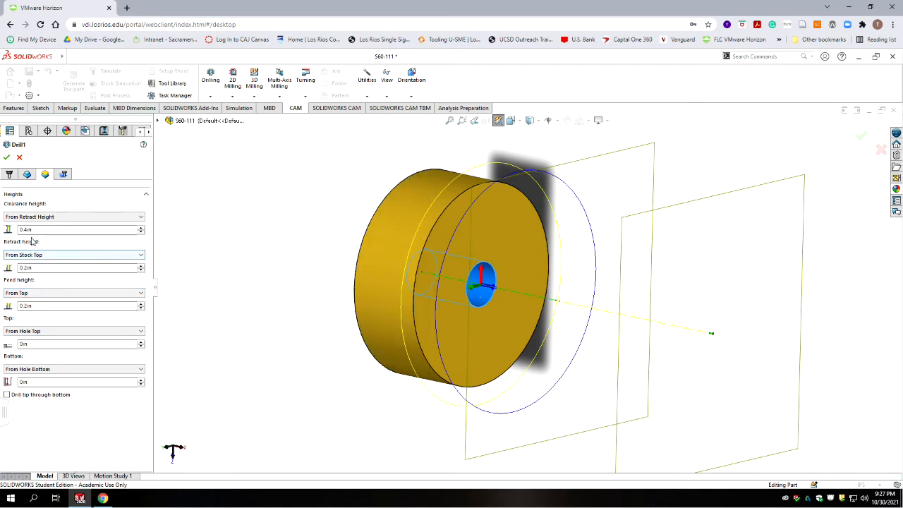
mouse_move(32, 230)
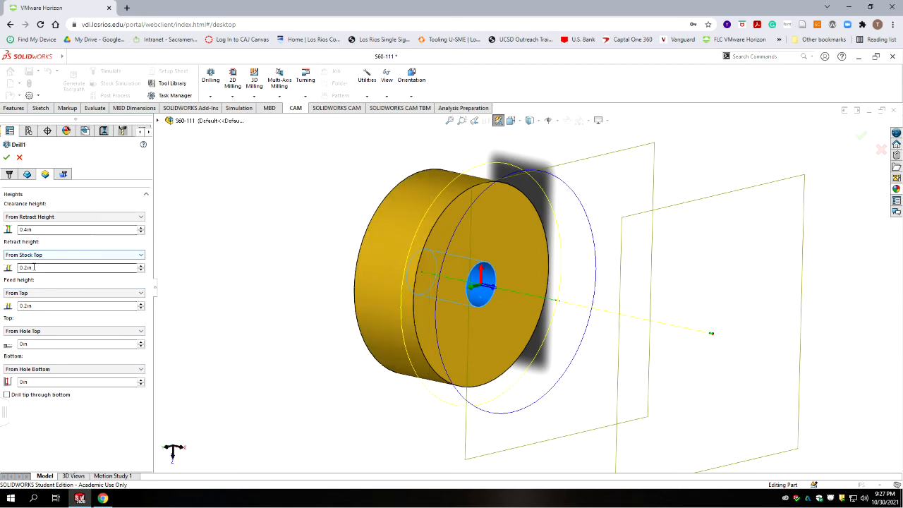
mouse_move(33, 268)
left_click(51, 255)
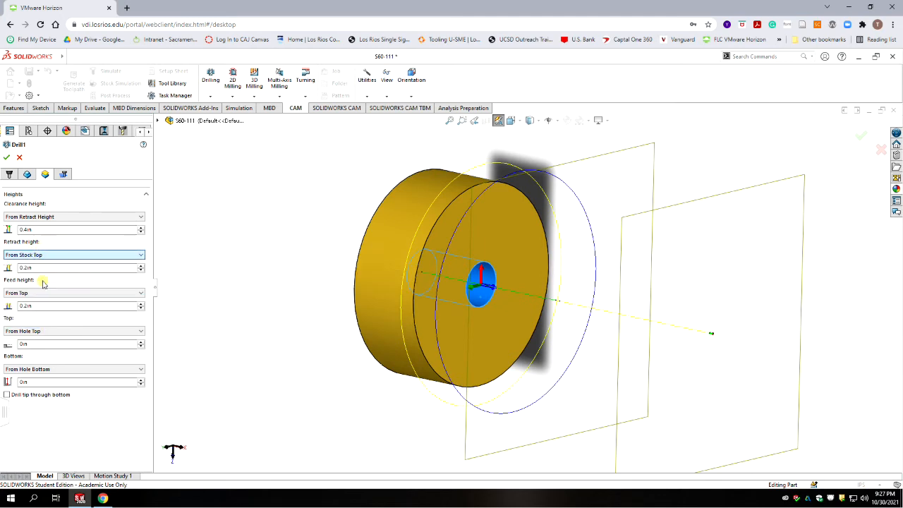
left_click(42, 281)
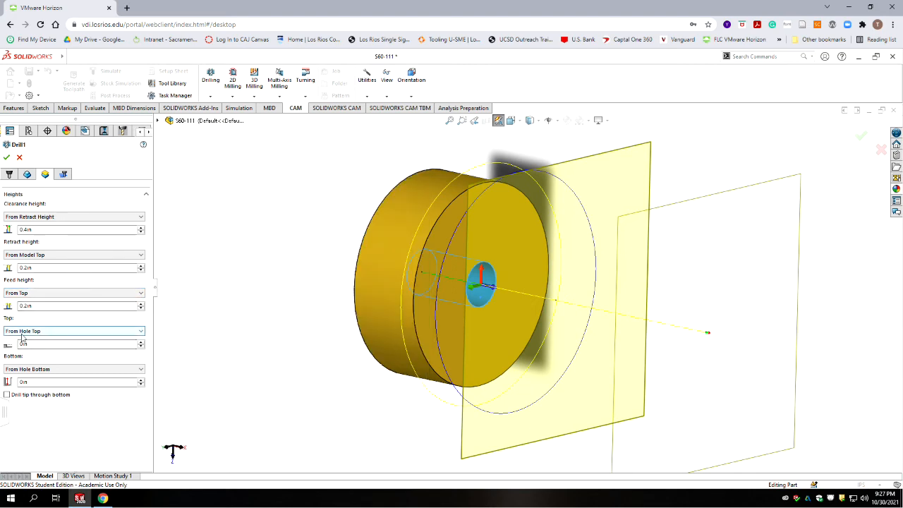
Step: Set the drill operation's bottom height reference to From Hole Top
mouse_move(44, 339)
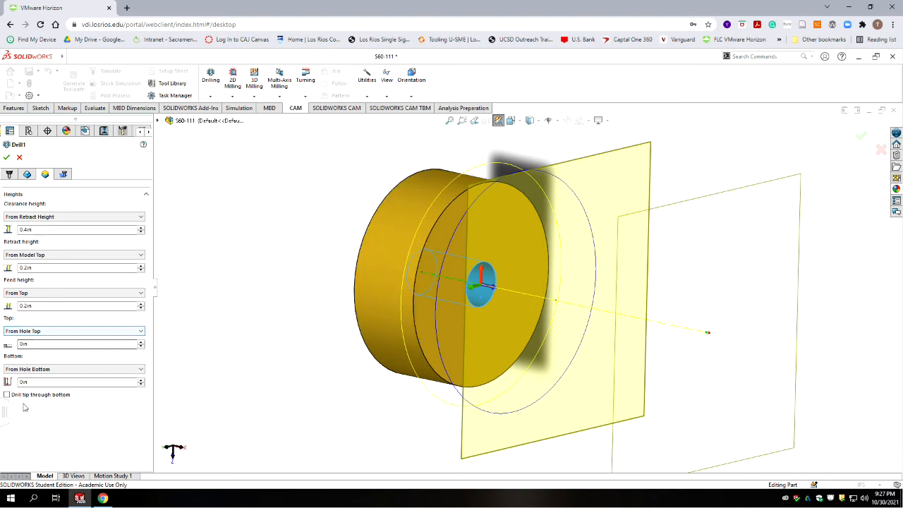
left_click(53, 370)
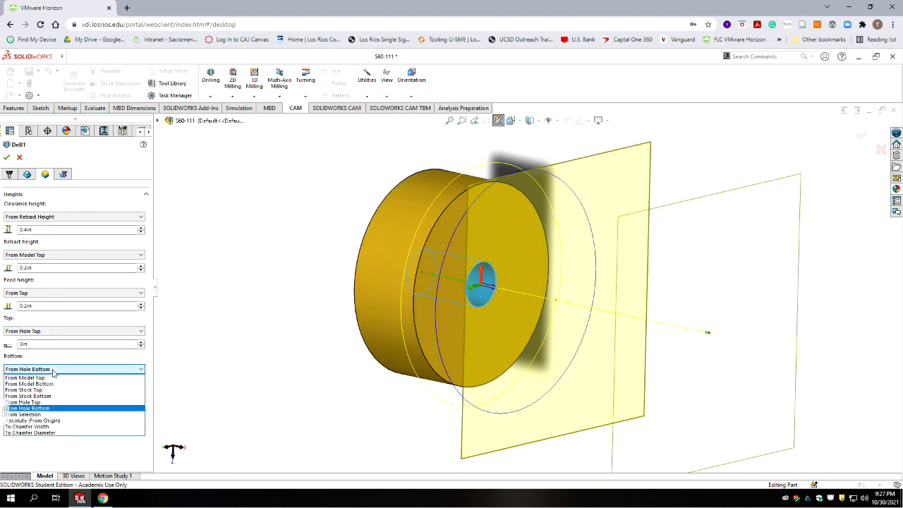
left_click(32, 403)
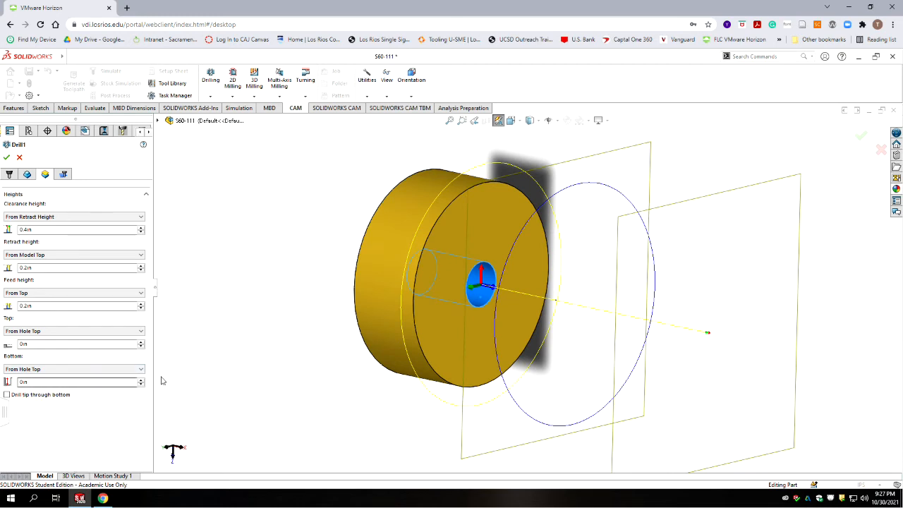
Step: Switch to the Calculator and work out the spot drill depth as 0.099 divided by 2 plus 0.01
mouse_move(84, 401)
key("alt+Tab")
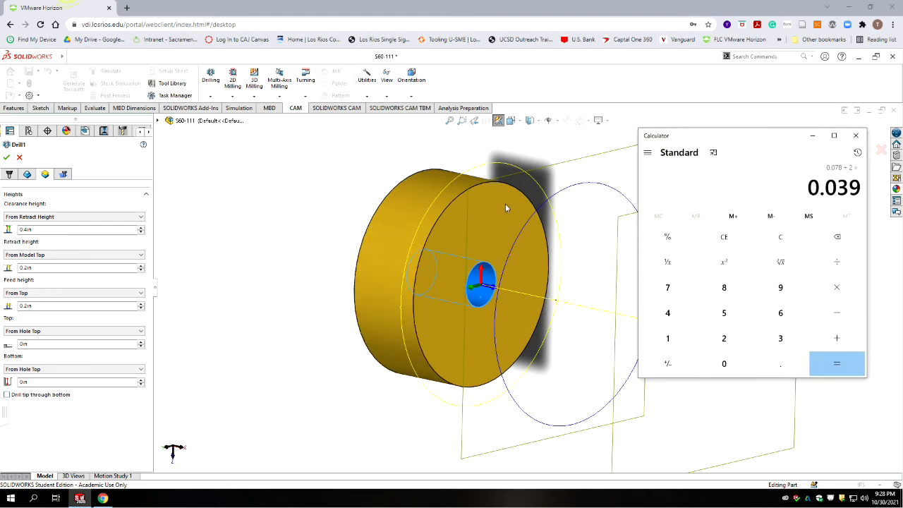
left_click(734, 240)
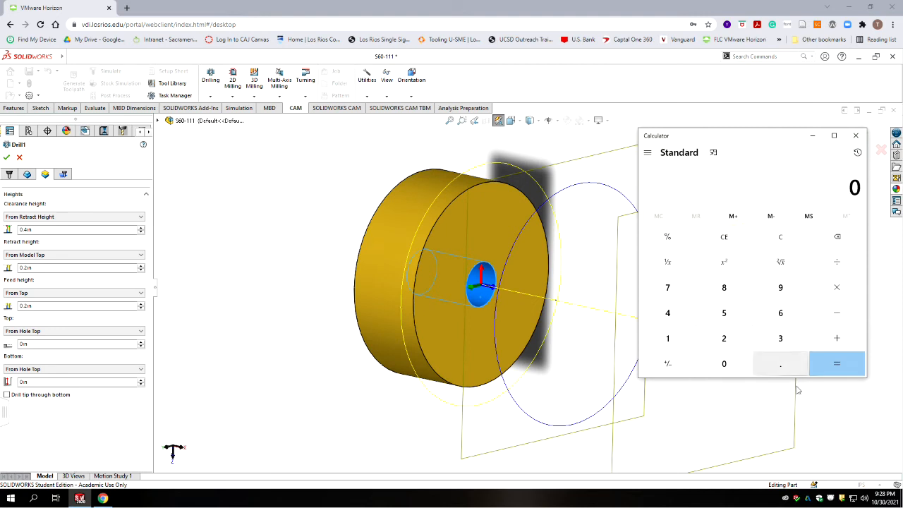
key("period")
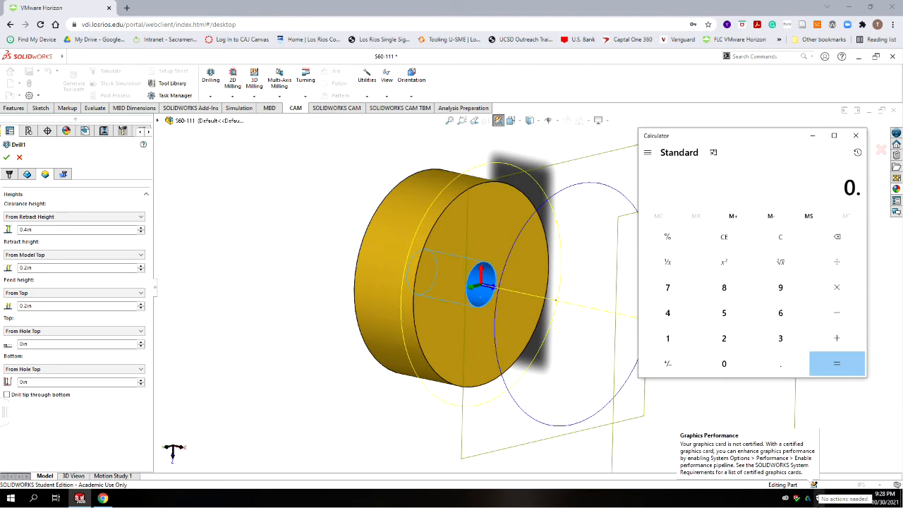
type("099")
key("slash")
type("2")
key("Return")
key("plus")
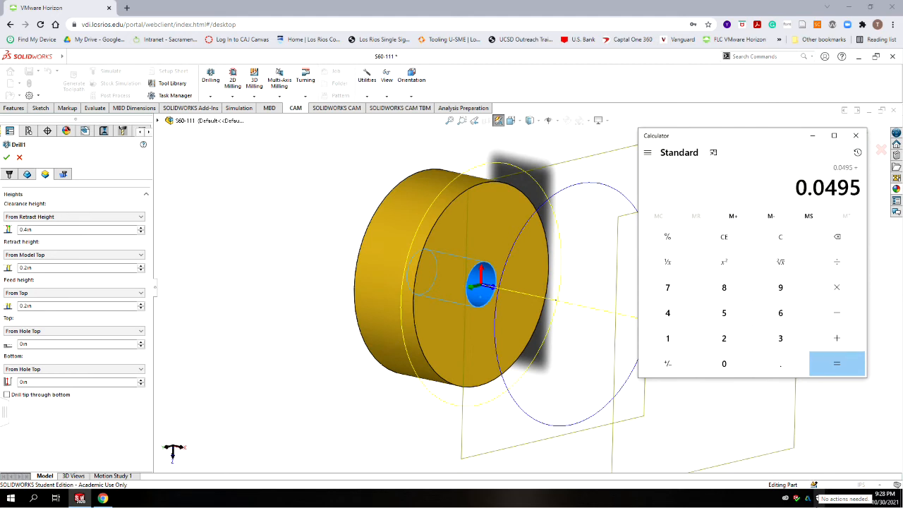
type("0.01")
key("Return")
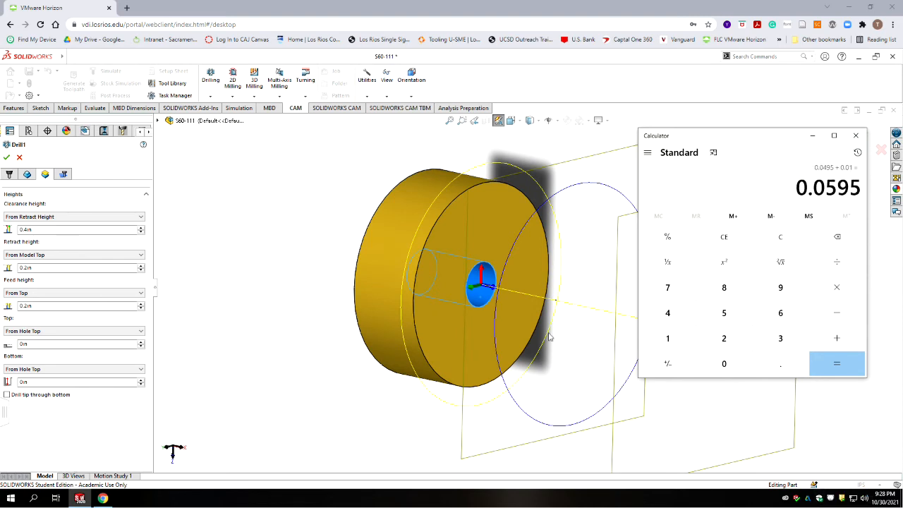
Step: Set the drill operation's bottom offset to -.0595 in
left_click(46, 382)
left_click_drag(22, 379, 11, 380)
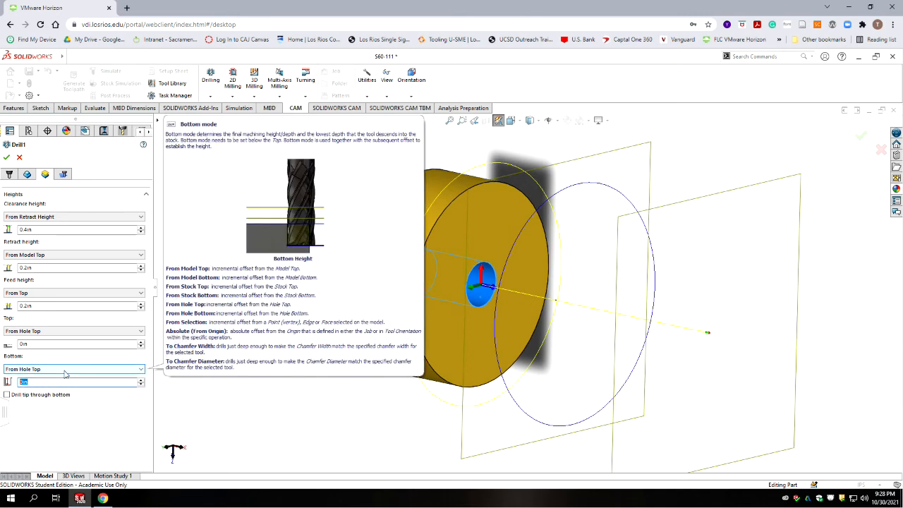
type("-.05")
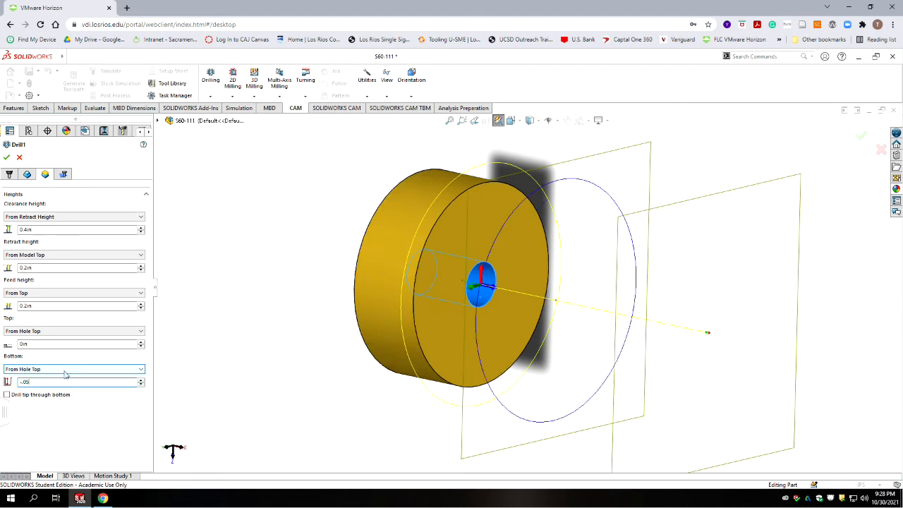
type("95")
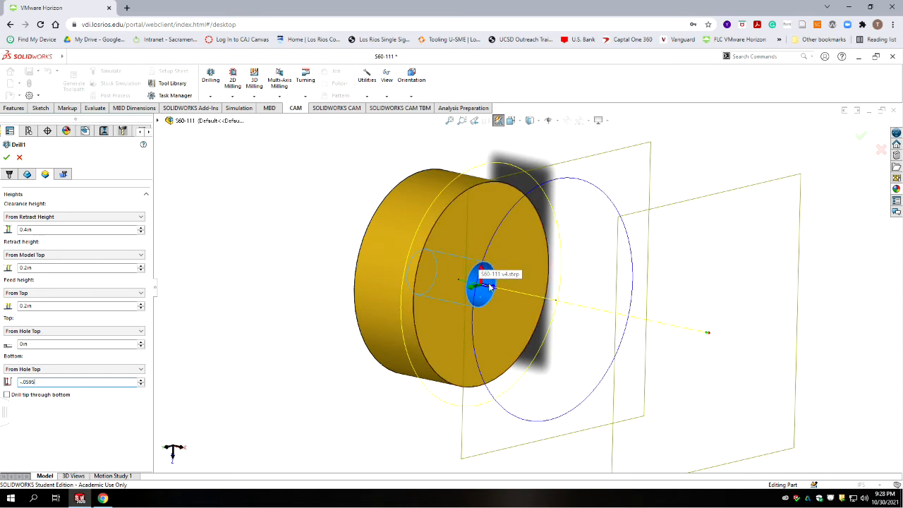
left_click(98, 415)
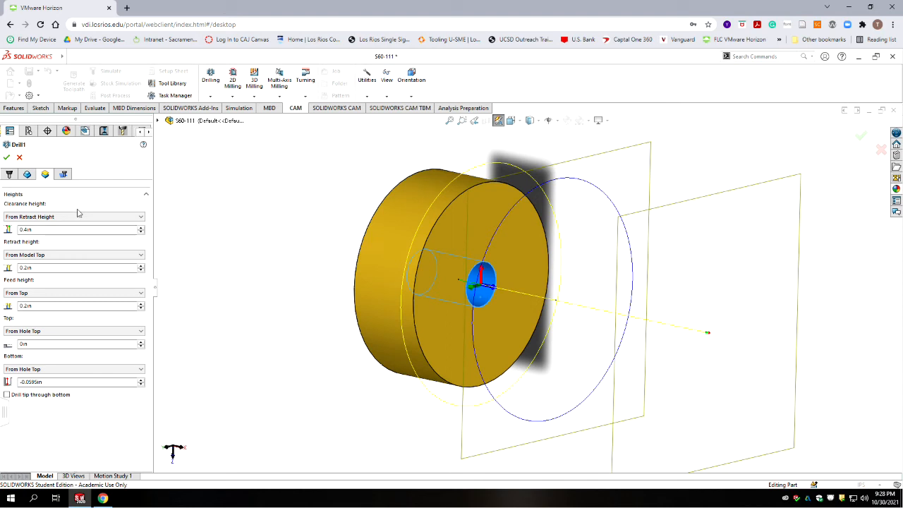
Step: Accept the drill operation with the Drilling - rapid out cycle and rename it Spot Drill
left_click(63, 174)
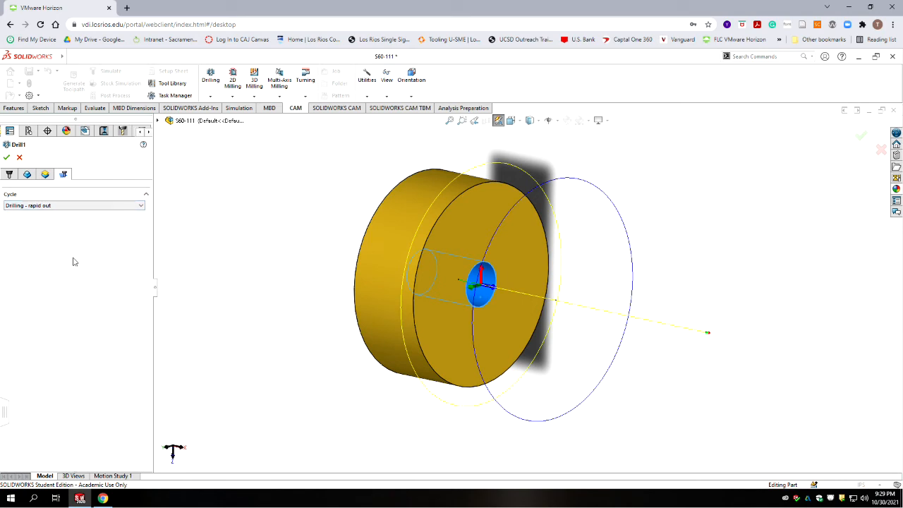
left_click(7, 156)
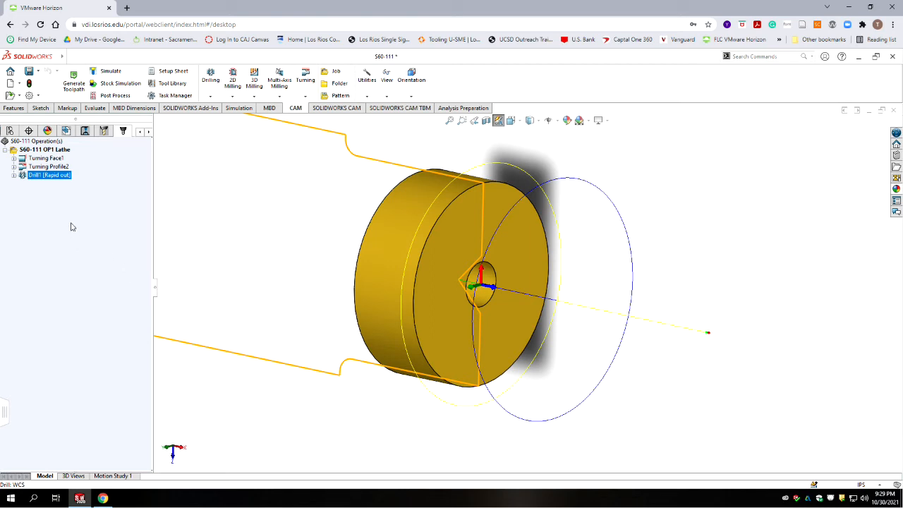
left_click(40, 177)
type("Spot Drill")
left_click(47, 244)
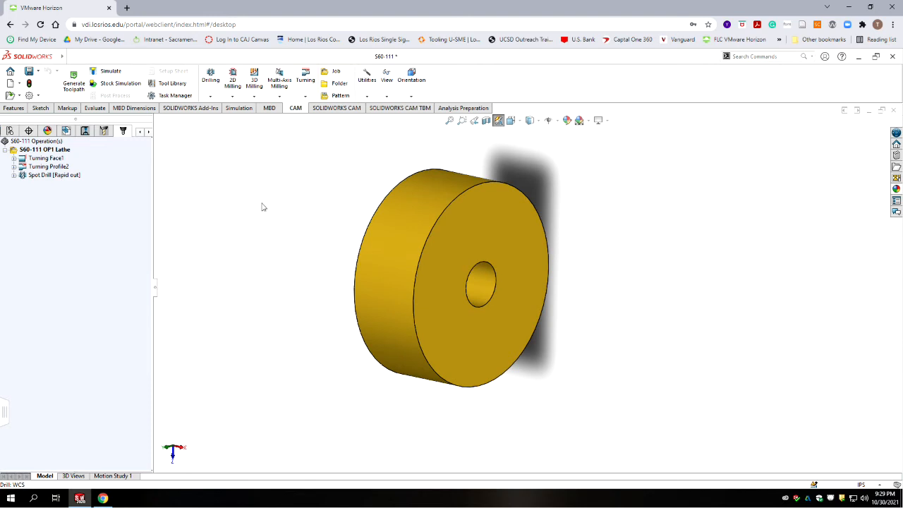
Step: Start a new drill operation using the #9 Ø0.098" drill (#40 Drill Bit) from the S60-Lathe-Tools library
left_click(214, 81)
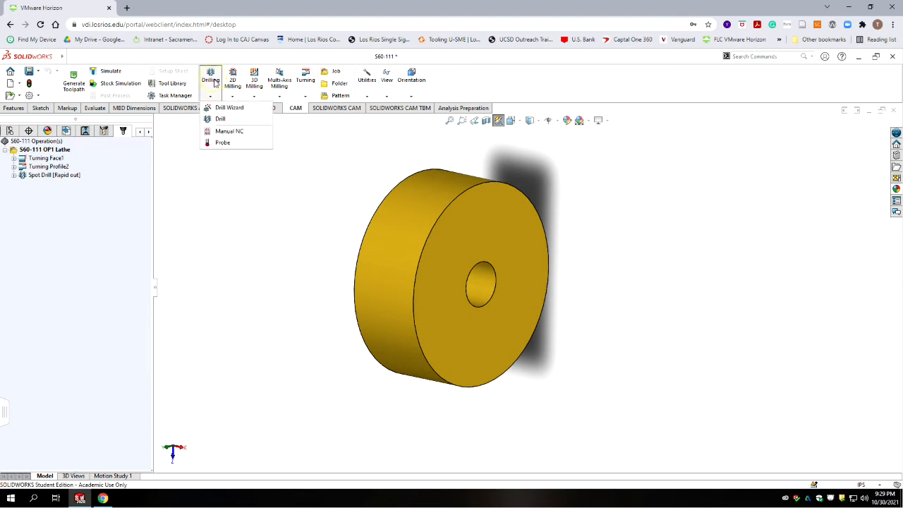
left_click(225, 120)
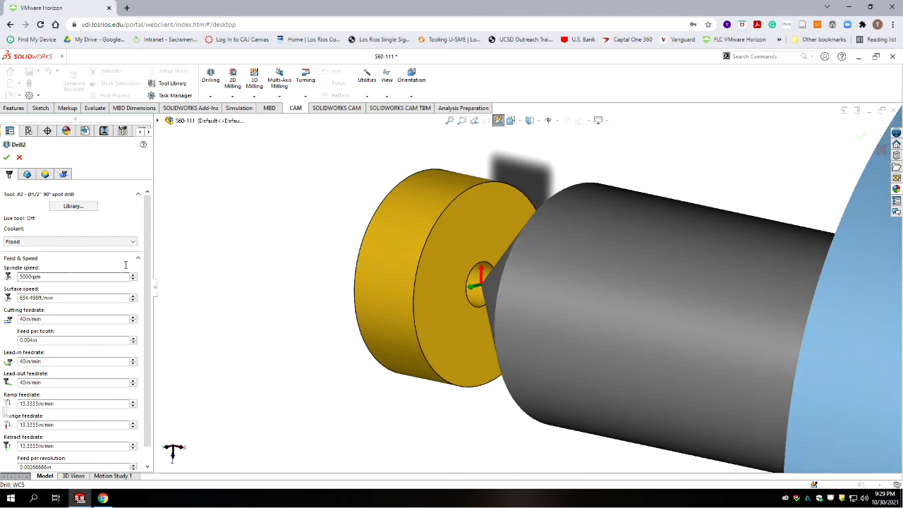
left_click(74, 206)
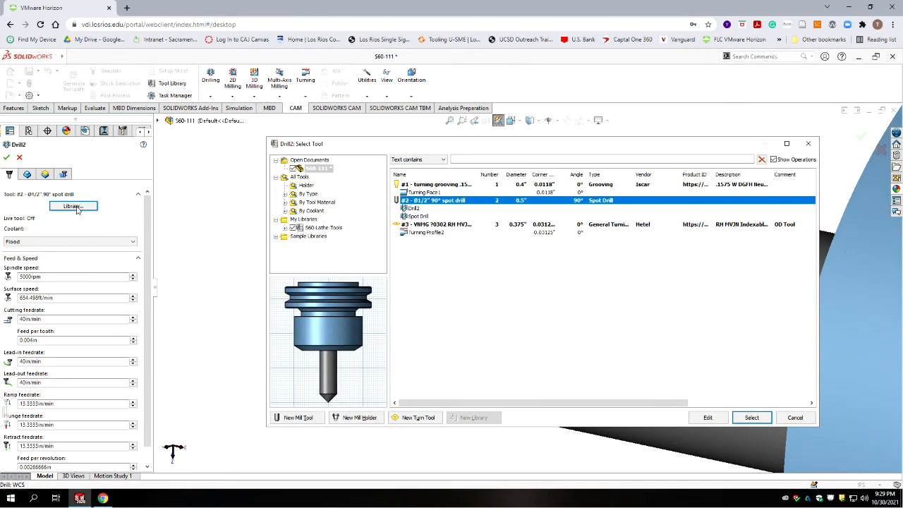
left_click(325, 229)
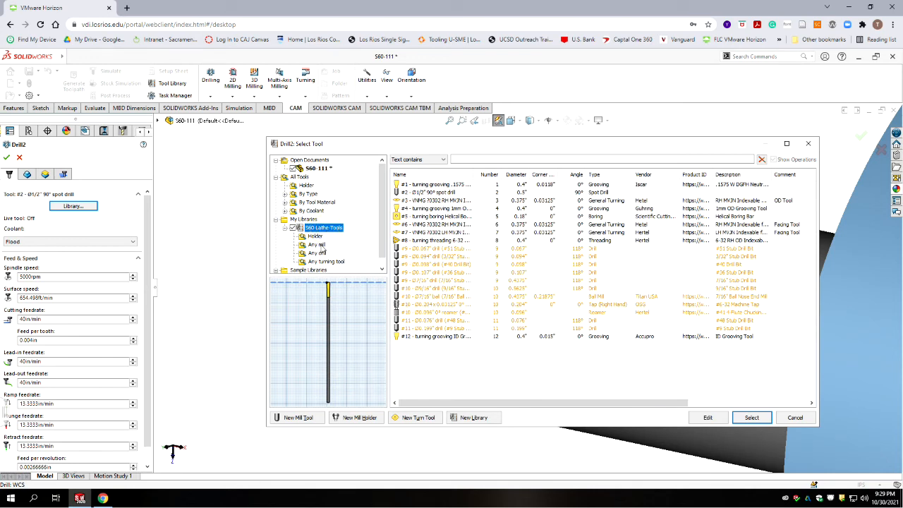
mouse_move(353, 300)
left_click(409, 264)
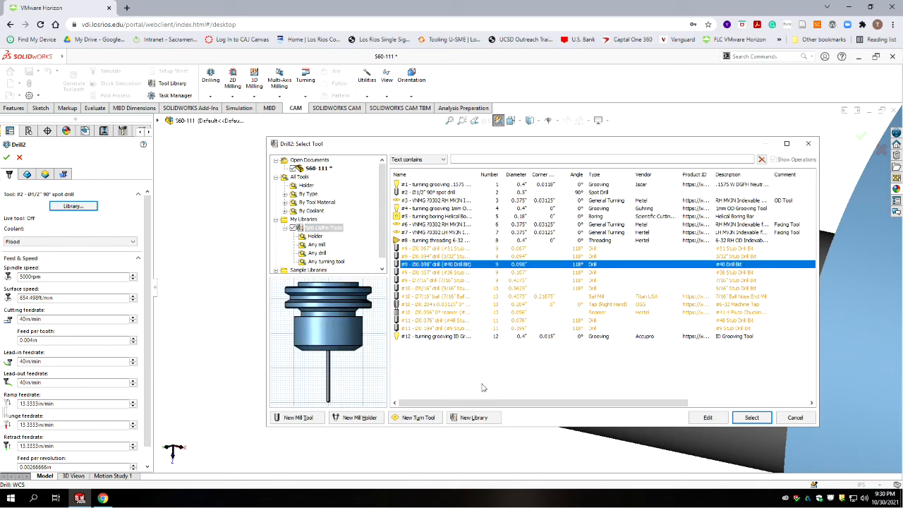
left_click(750, 418)
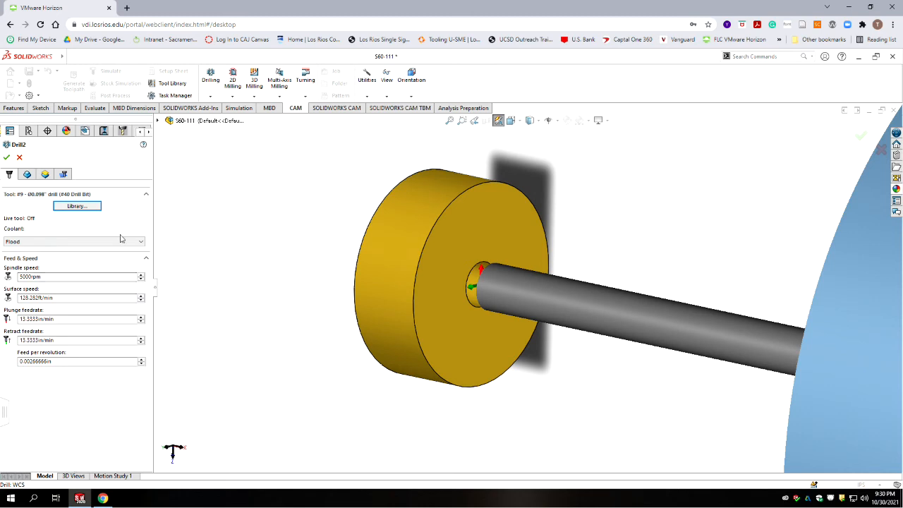
Step: Assign the cap's centre hole face to the drill operation and set the retract height reference to From Model Top
left_click(28, 175)
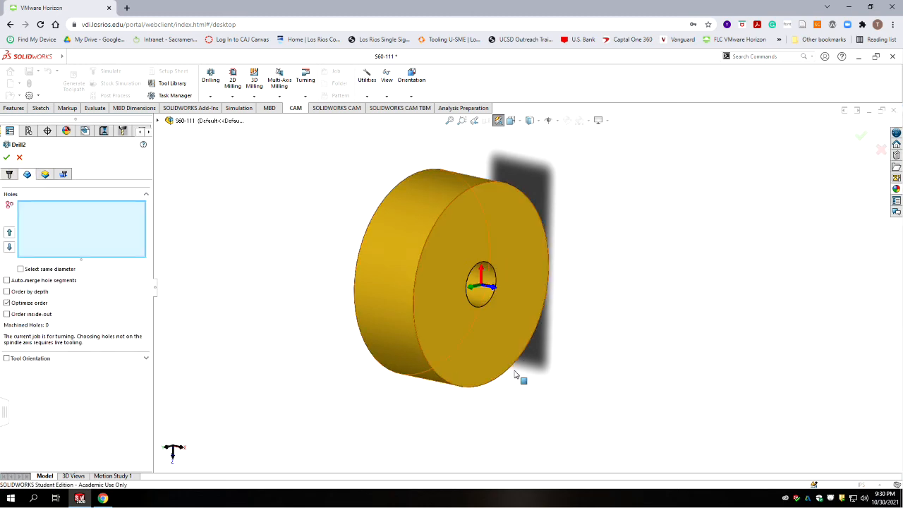
left_click(480, 277)
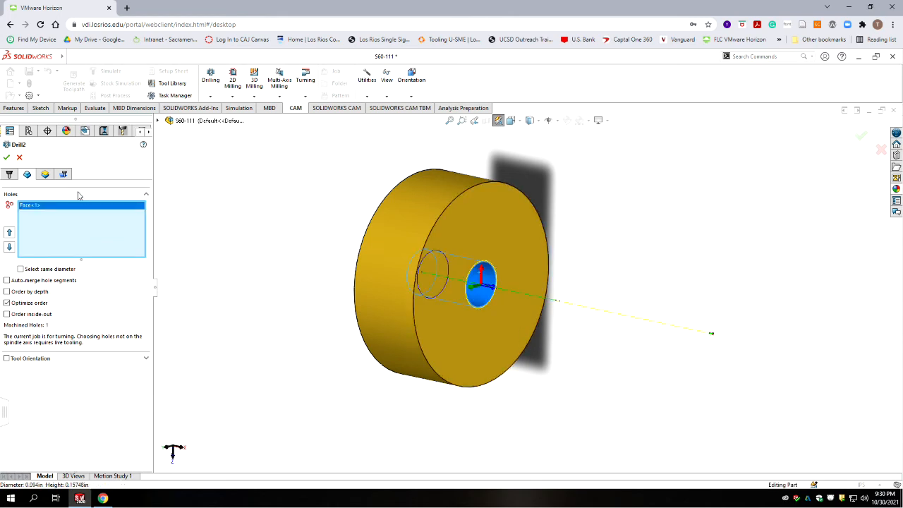
left_click(45, 174)
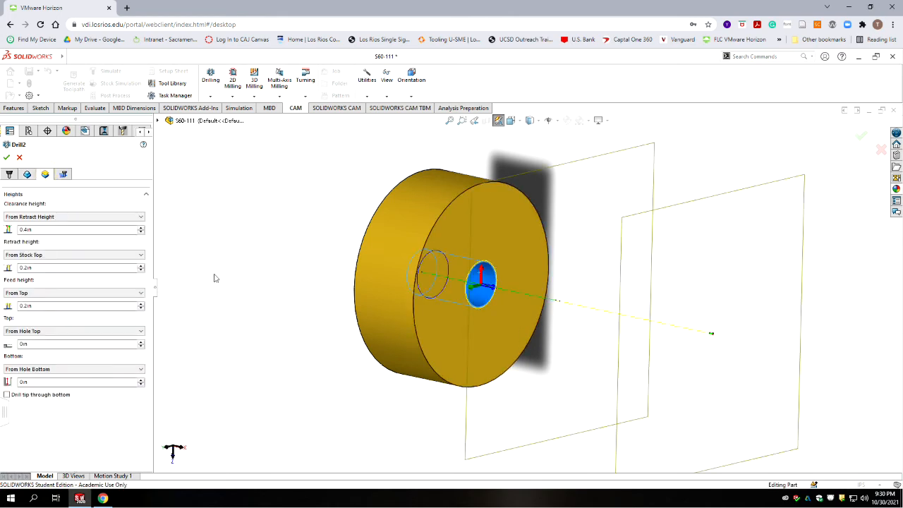
left_click(47, 256)
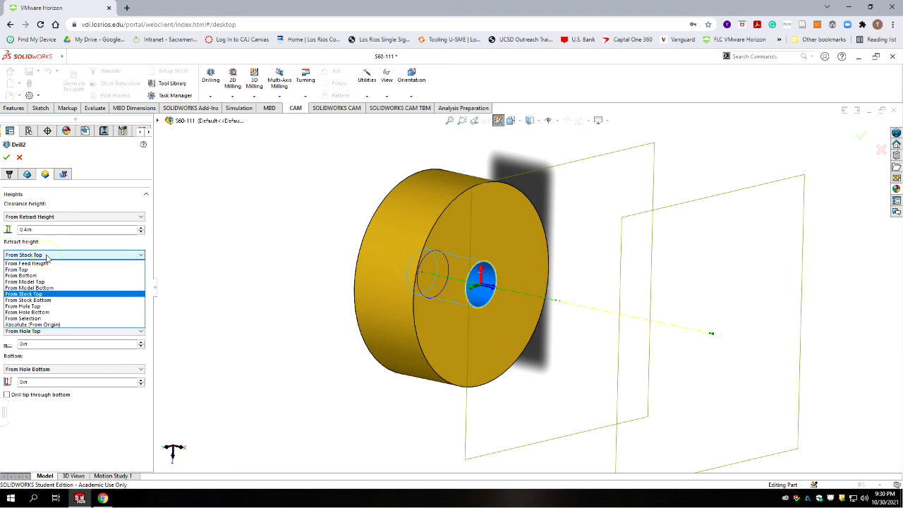
left_click(42, 281)
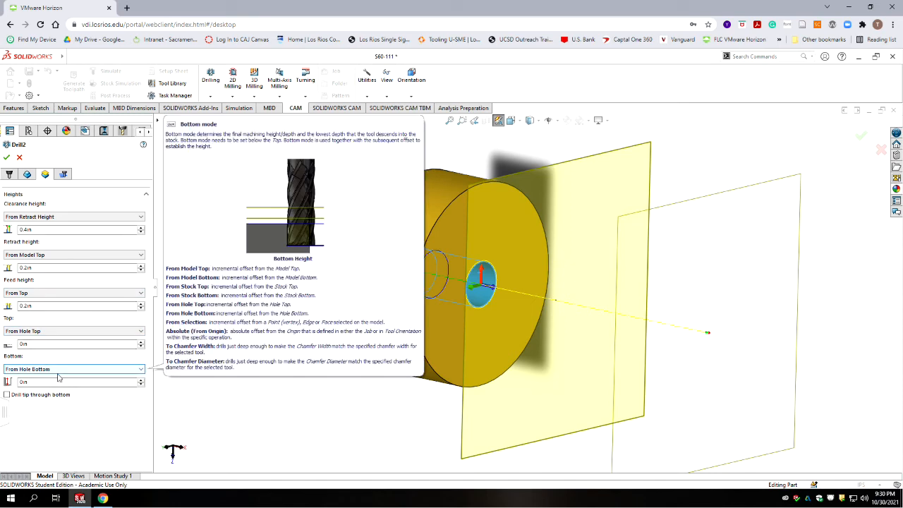
Step: Enable drill tip through bottom for the hole with a break-through depth of .180 in
left_click(7, 395)
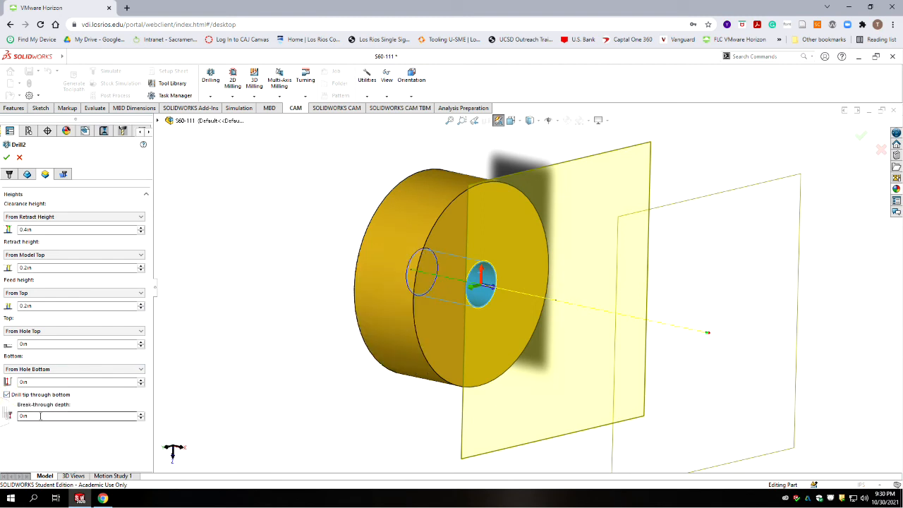
left_click(35, 416)
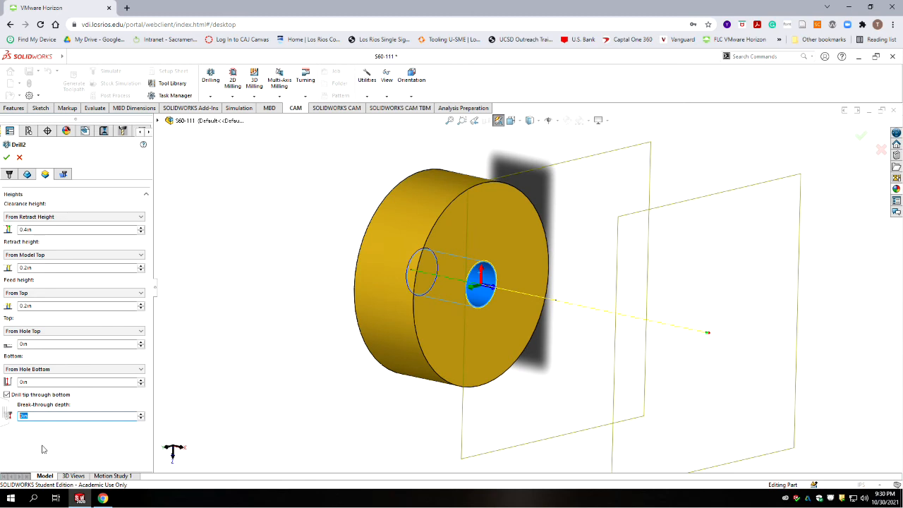
type("1in")
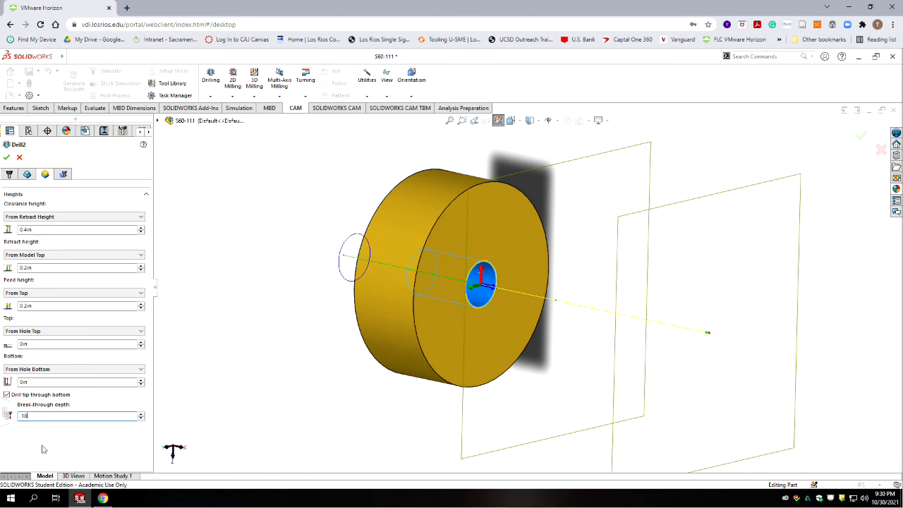
type("0")
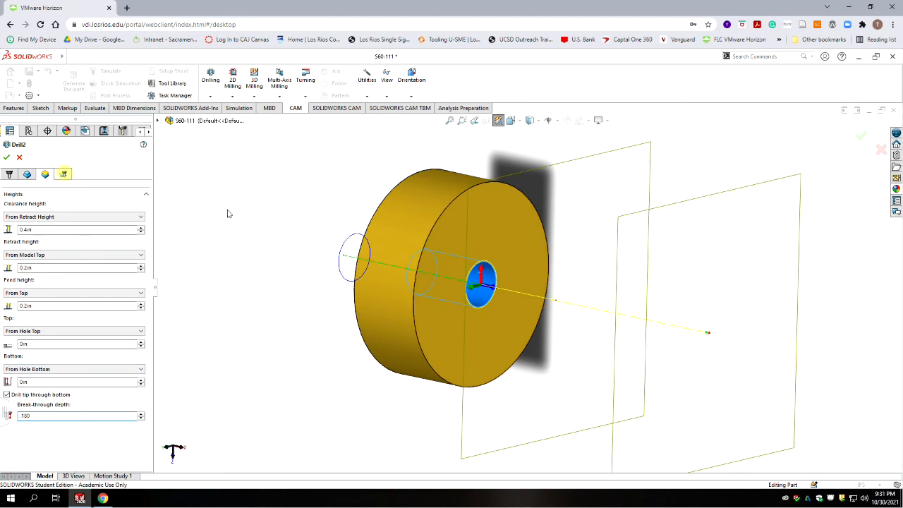
Step: Set the cycle to Deep drilling - full retract with a .04 in pecking depth and accept the drill operation
left_click(63, 174)
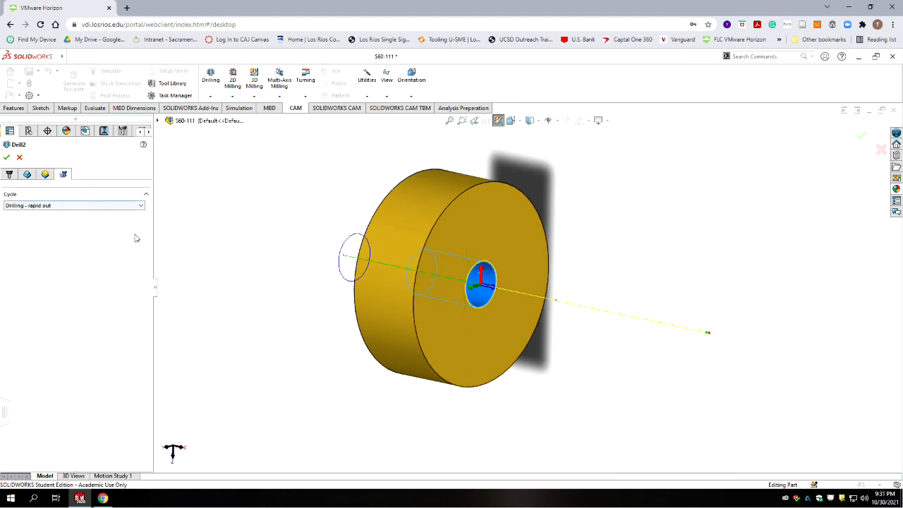
left_click(130, 209)
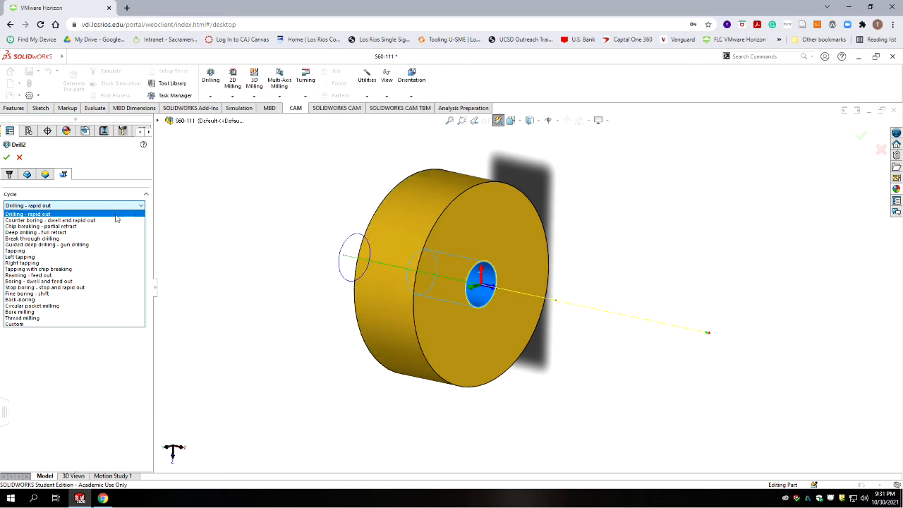
left_click(35, 232)
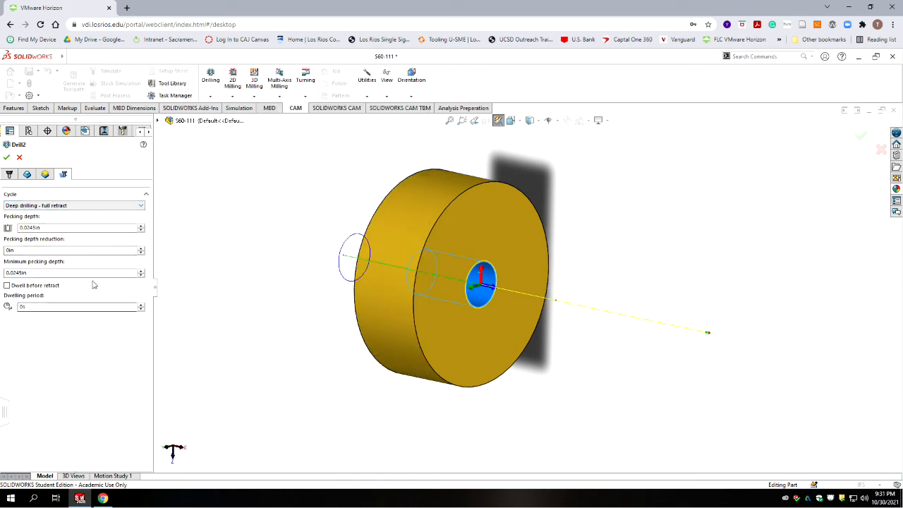
left_click(60, 228)
type(".04")
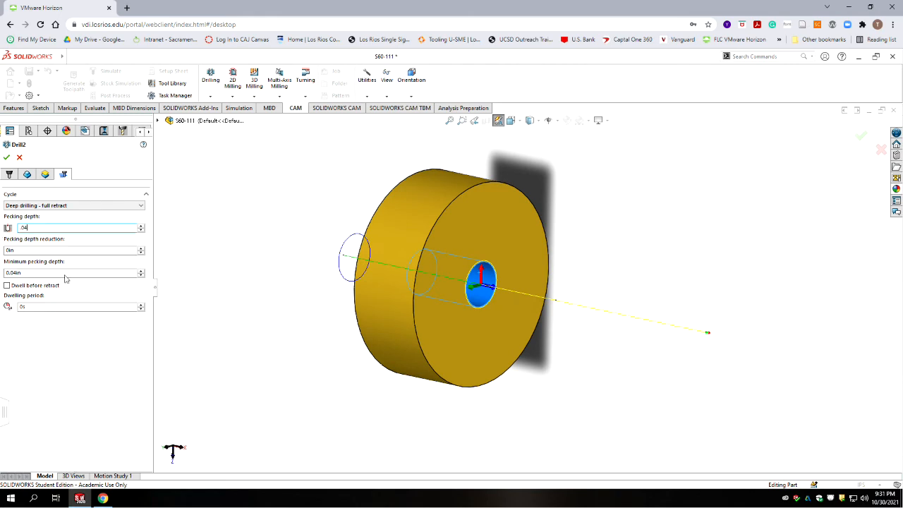
left_click(93, 356)
left_click(7, 159)
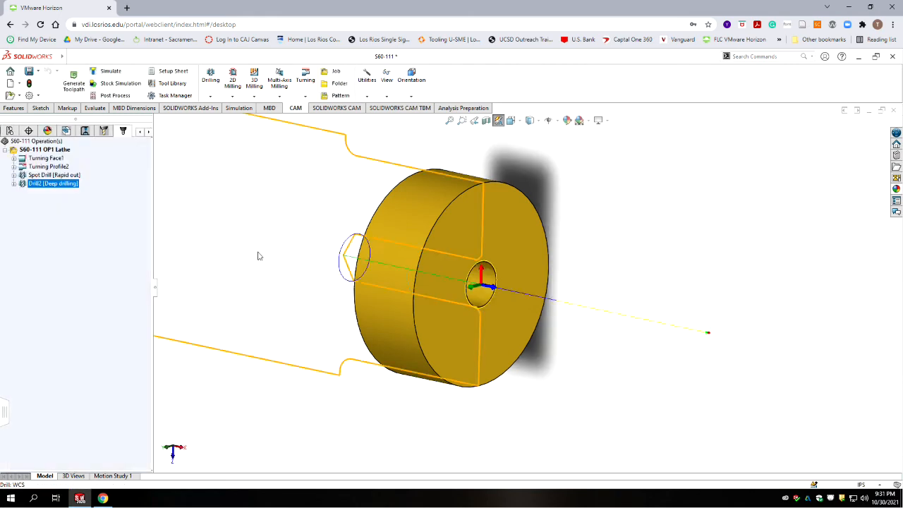
scroll(347, 283, "up", 5)
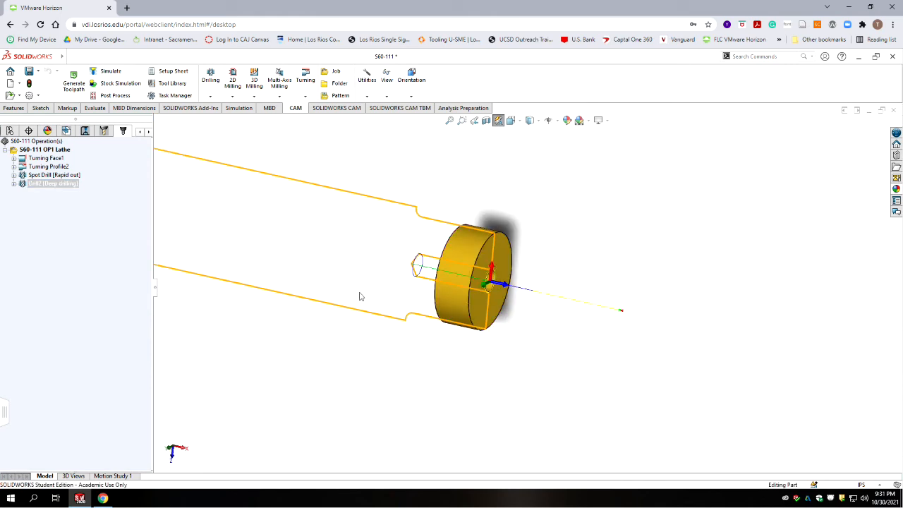
scroll(492, 284, "down", 4)
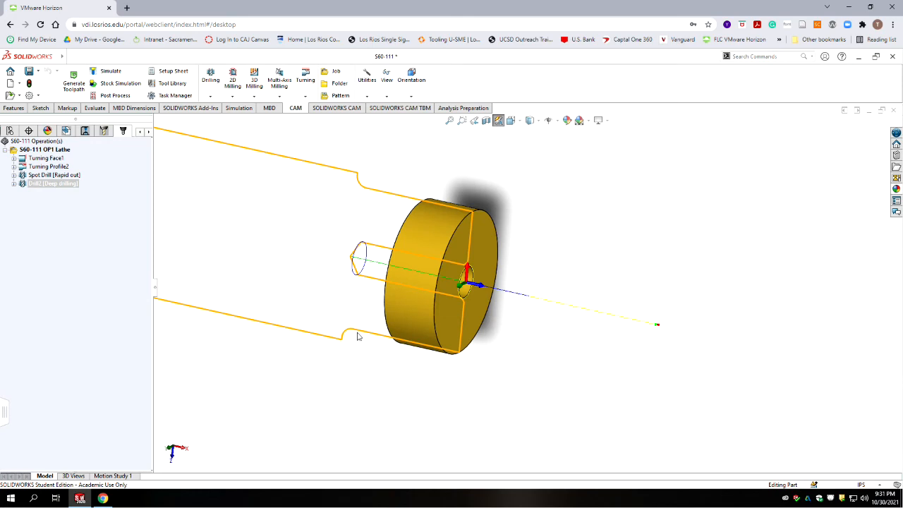
scroll(459, 377, "up", 4)
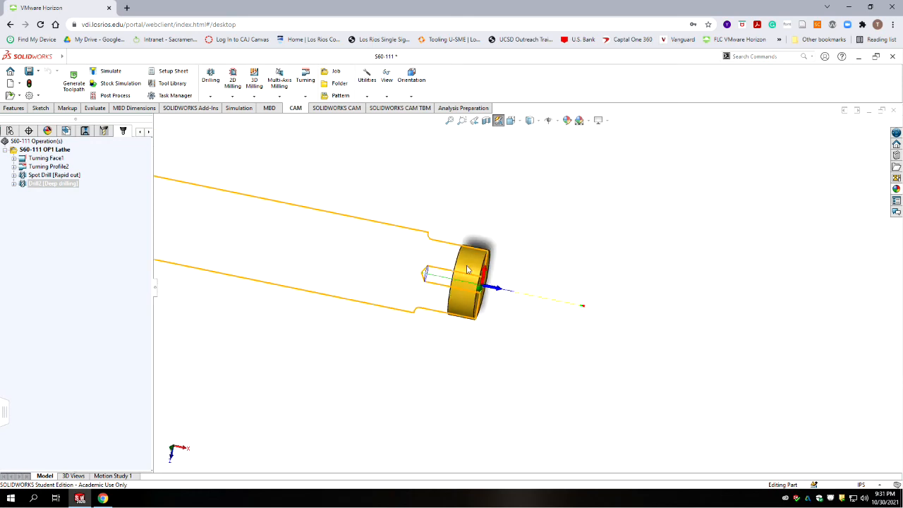
left_click(61, 225)
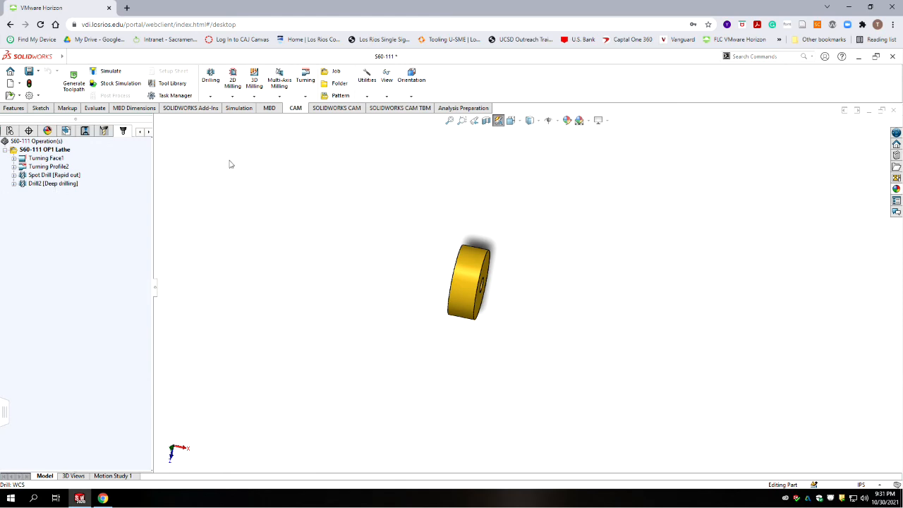
Step: Start a Turning Part operation using tool #1, the .1575 W DGFH Neutral Grooving Blade
left_click(304, 82)
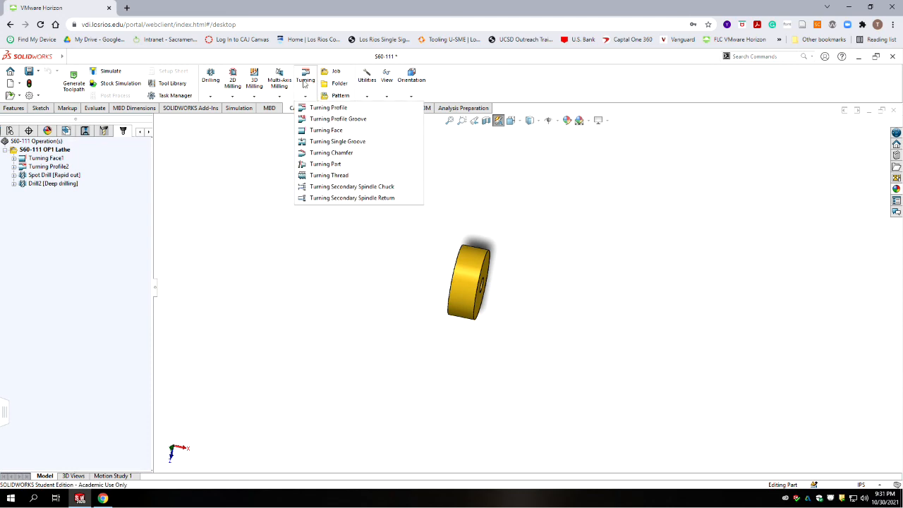
left_click(326, 164)
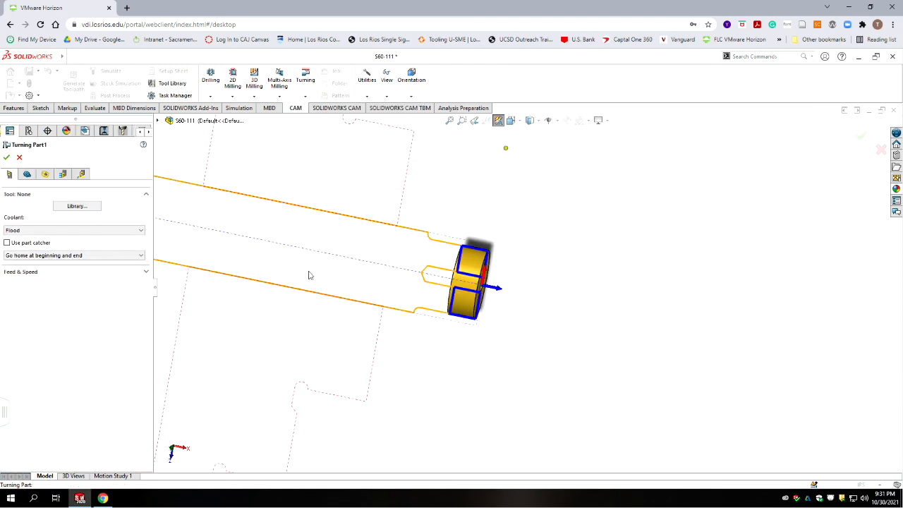
left_click(78, 206)
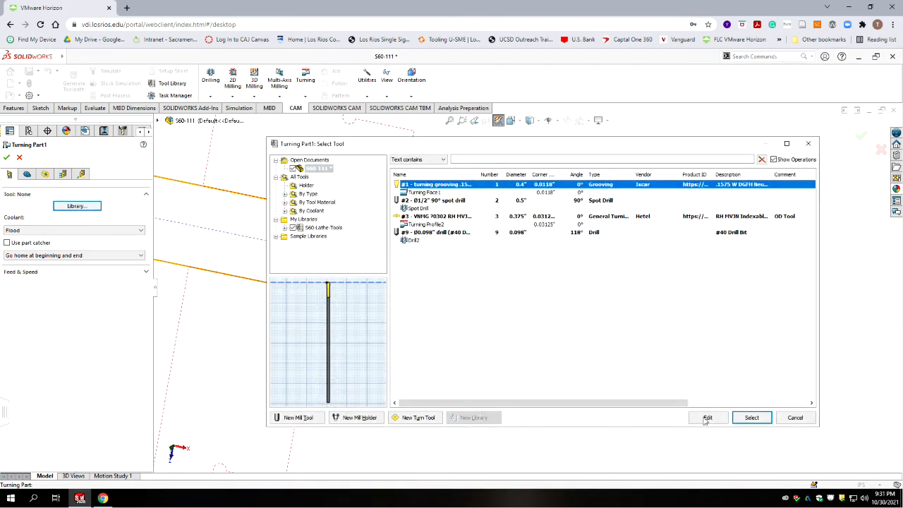
left_click(752, 418)
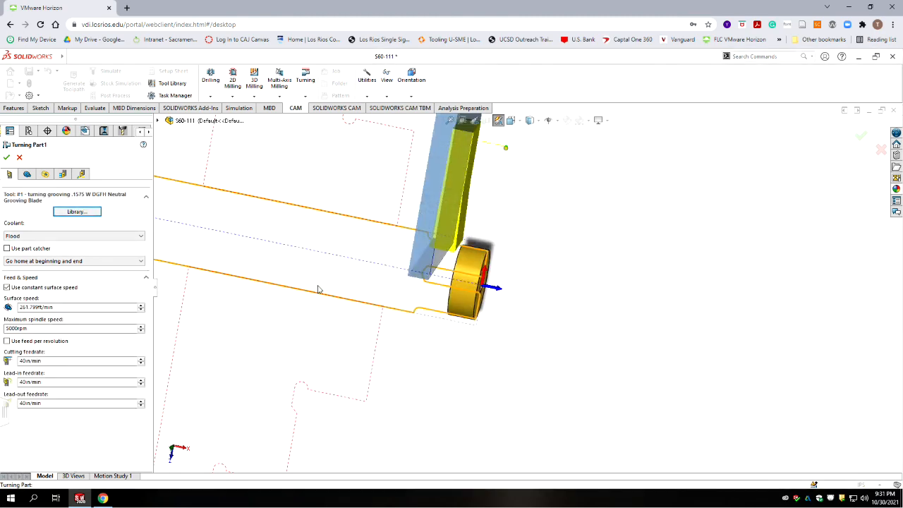
Step: Set the parting operation's retract reference to From Outer Radius and its outer radius reference to From Model OD
scroll(451, 267, "down", 2)
scroll(486, 285, "down", 2)
scroll(488, 266, "up", 4)
middle_click_drag(487, 264, 514, 323)
scroll(490, 243, "up", 3)
scroll(515, 323, "down", 3)
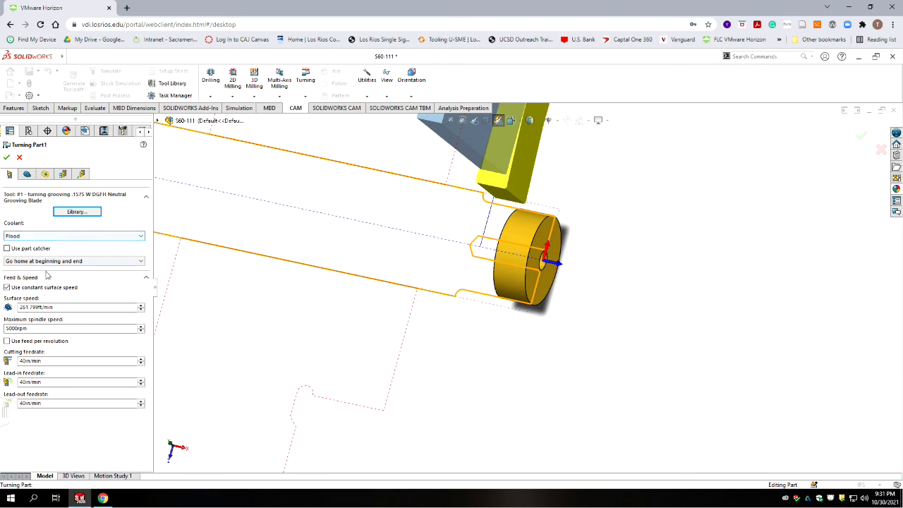
left_click(43, 173)
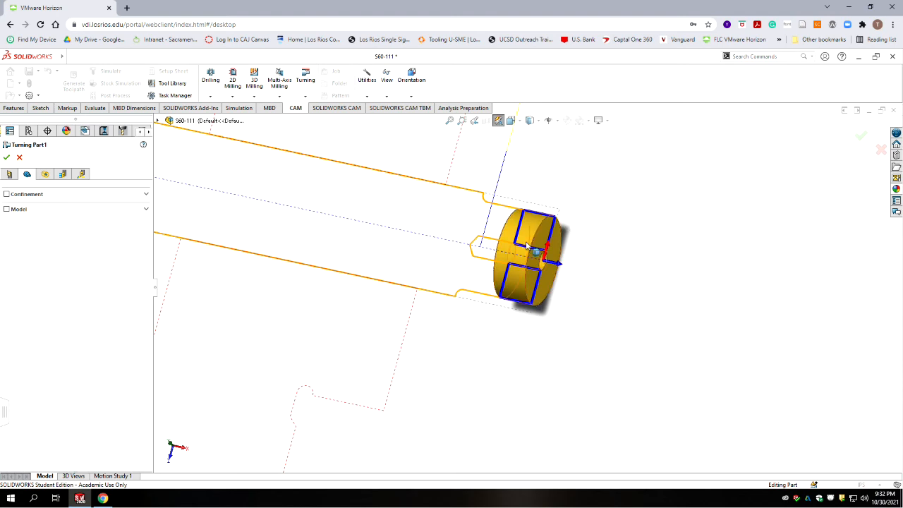
left_click(45, 174)
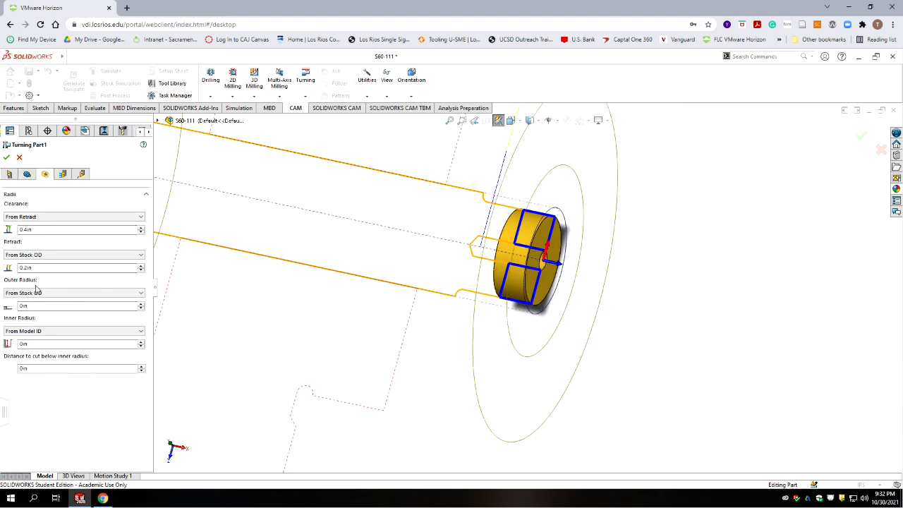
left_click(74, 257)
scroll(62, 257, "up", 2)
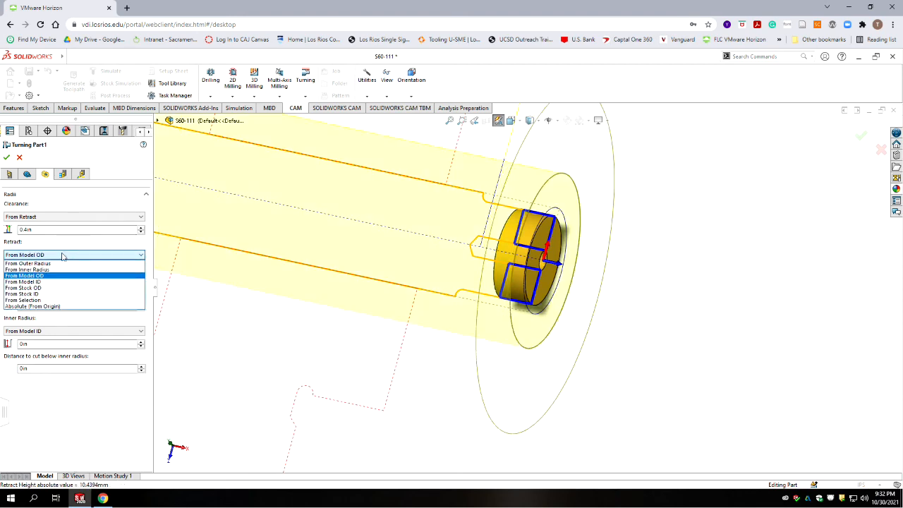
left_click(63, 263)
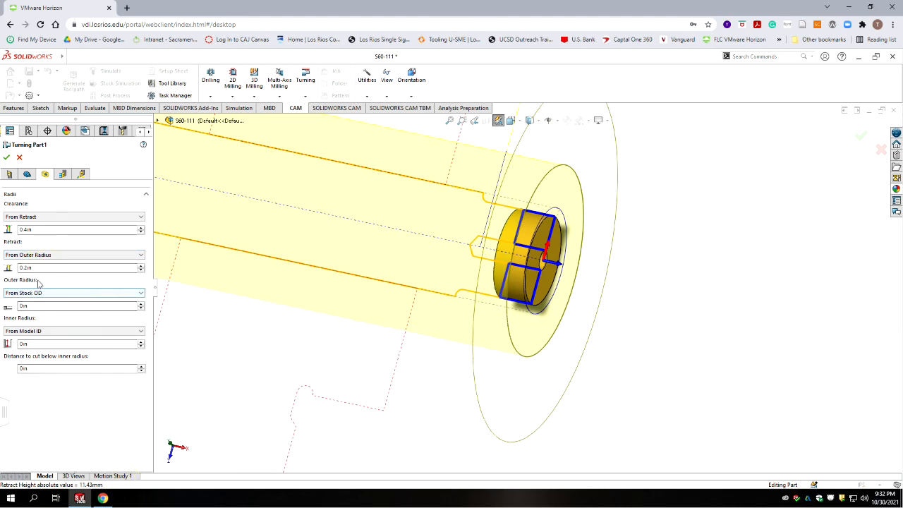
left_click(66, 293)
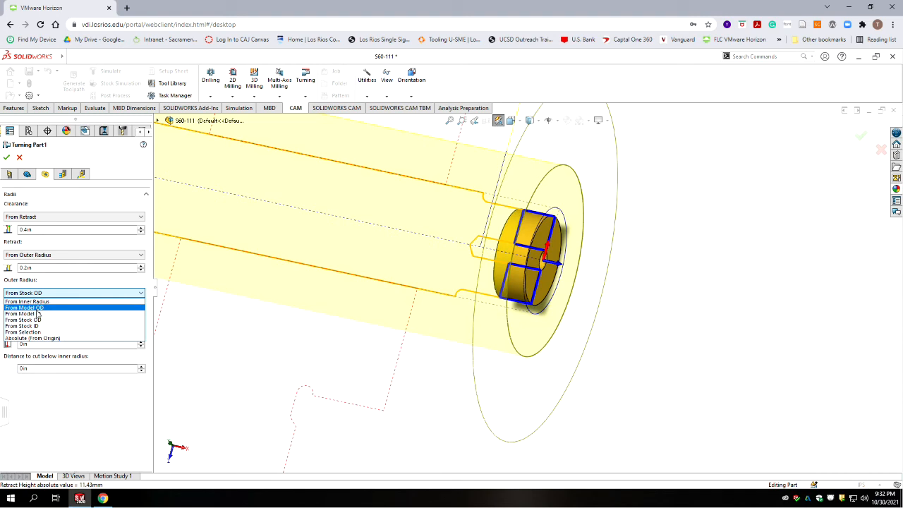
left_click(32, 308)
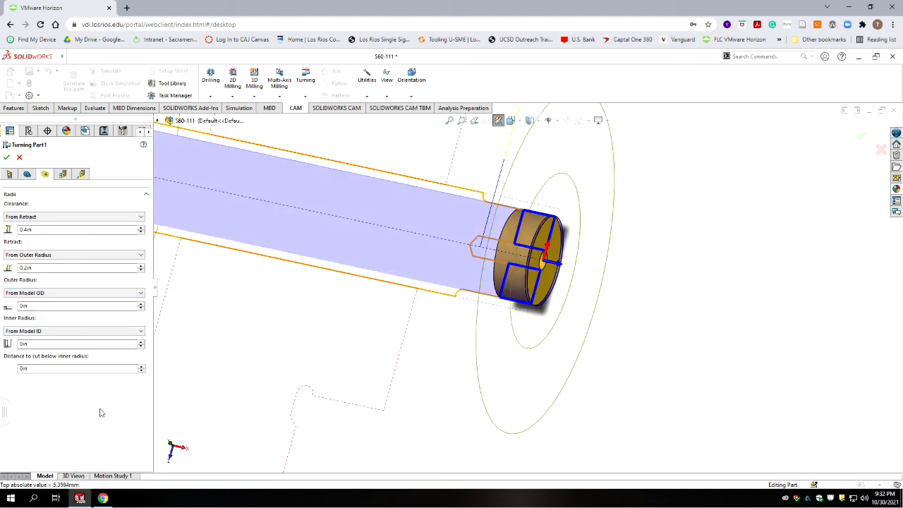
Step: Set the parting operation's inner radius reference to From Selection and pick the cylindrical face of the center hole
left_click(64, 332)
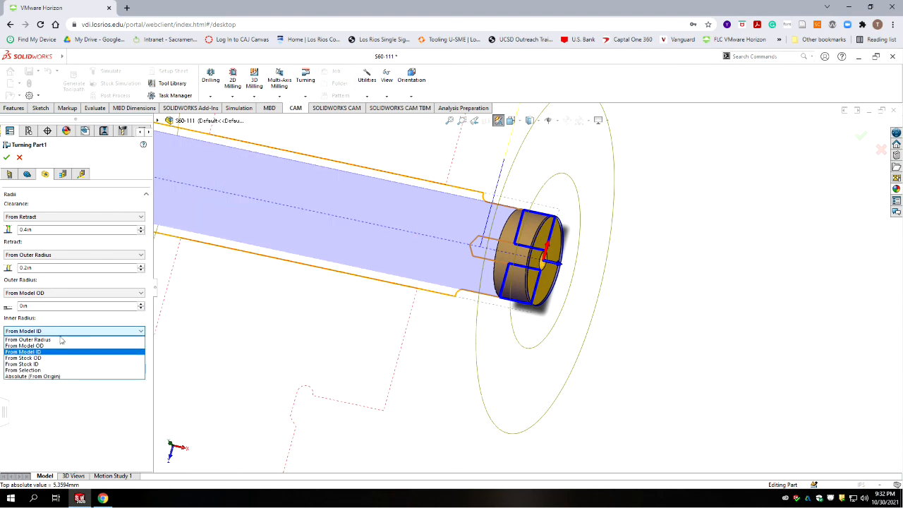
left_click(30, 371)
scroll(540, 268, "down", 5)
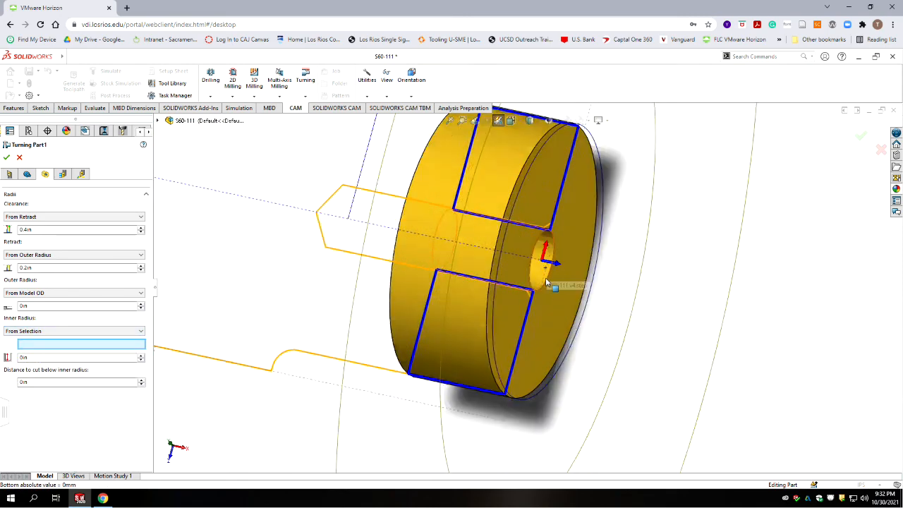
left_click(545, 236)
scroll(280, 349, "up", 4)
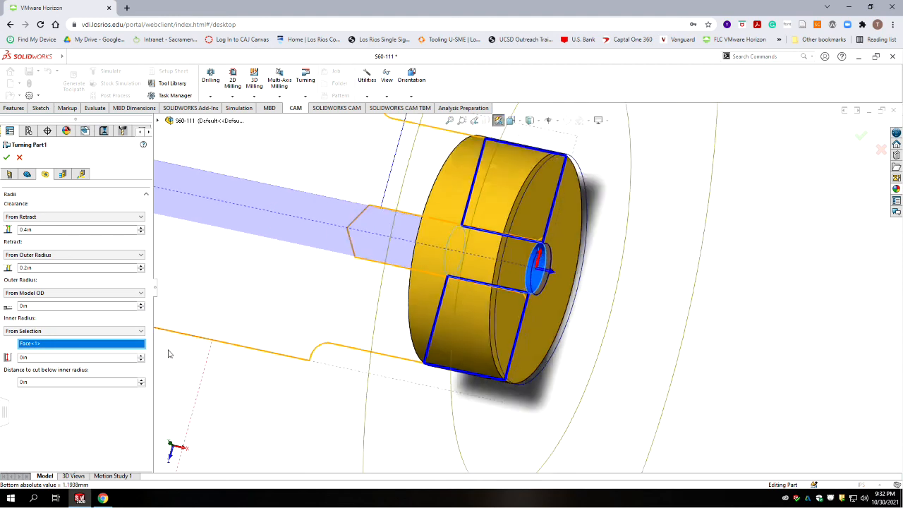
scroll(494, 275, "up", 3)
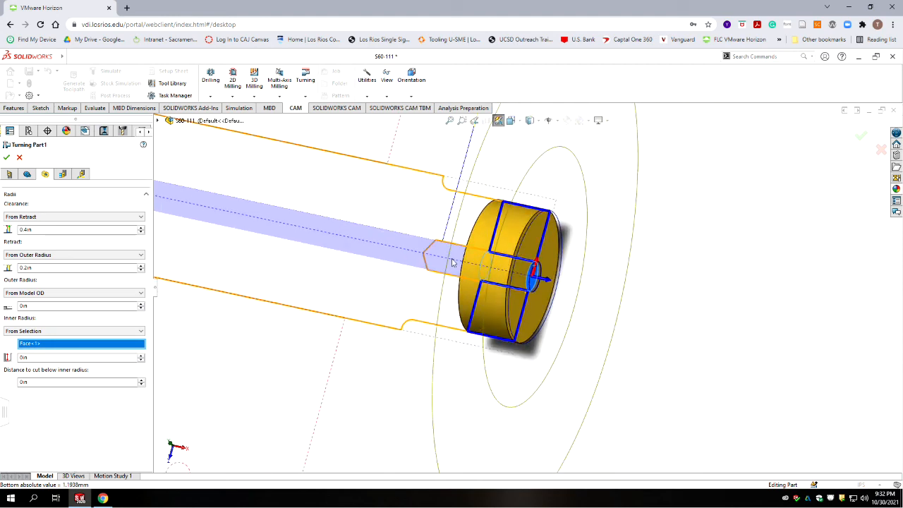
Step: Enter the distance to cut below the inner radius, check the passes and linking settings, and accept the Turning Part operation
left_click(33, 382)
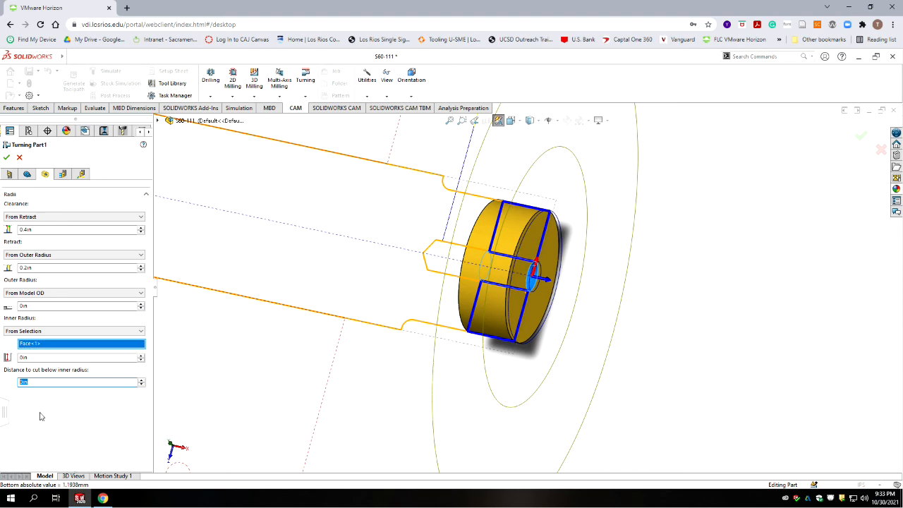
type(".0")
left_click(63, 175)
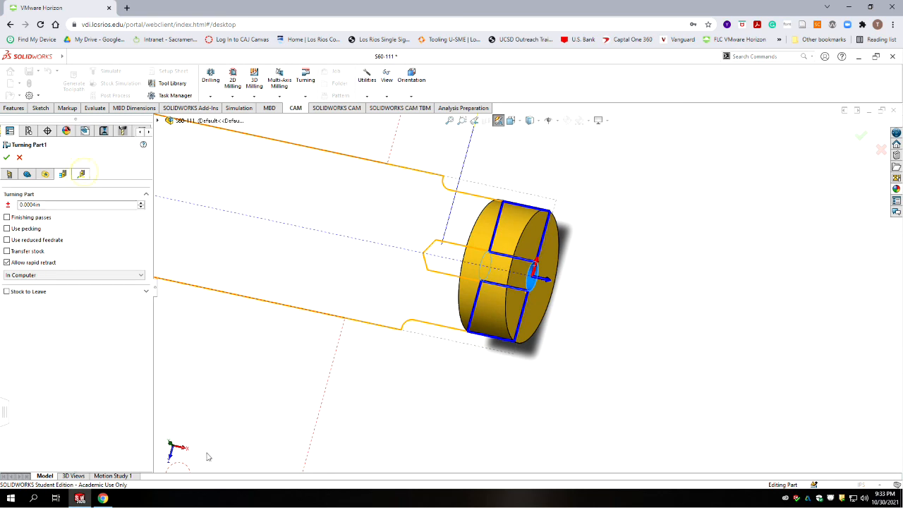
left_click(81, 174)
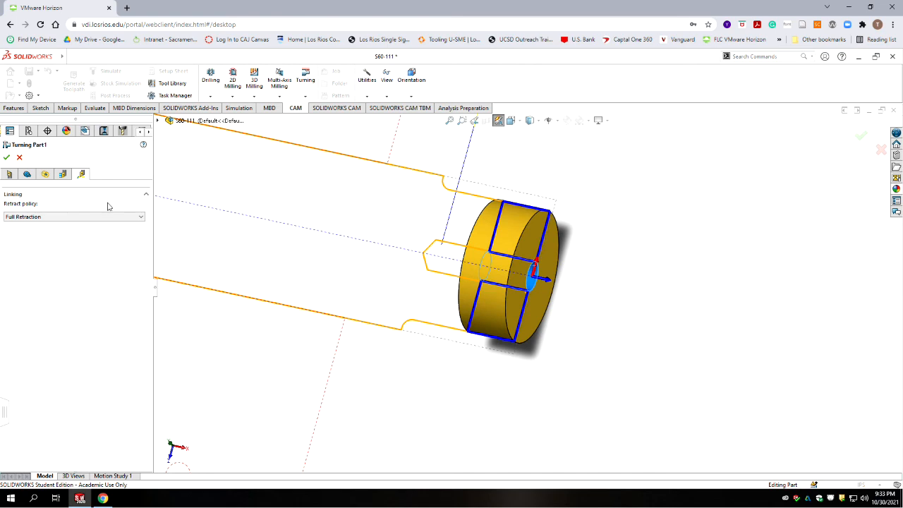
left_click(6, 157)
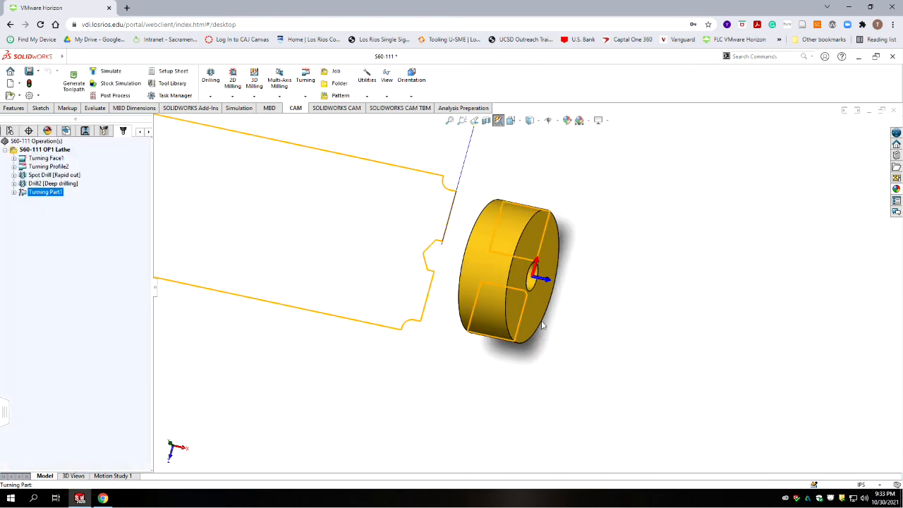
Step: Run the stock simulation for the whole S60-111 OP1 Lathe job, and close it once all operations have played
left_click(86, 295)
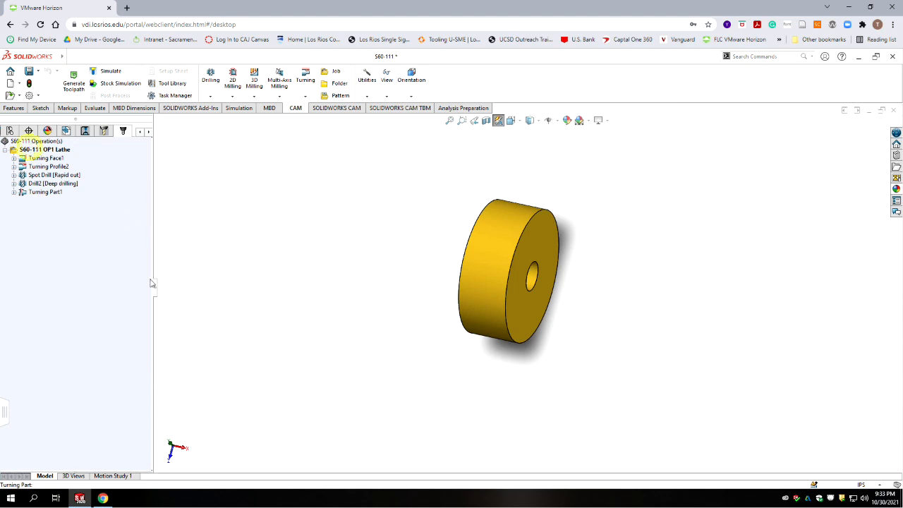
left_click(31, 152)
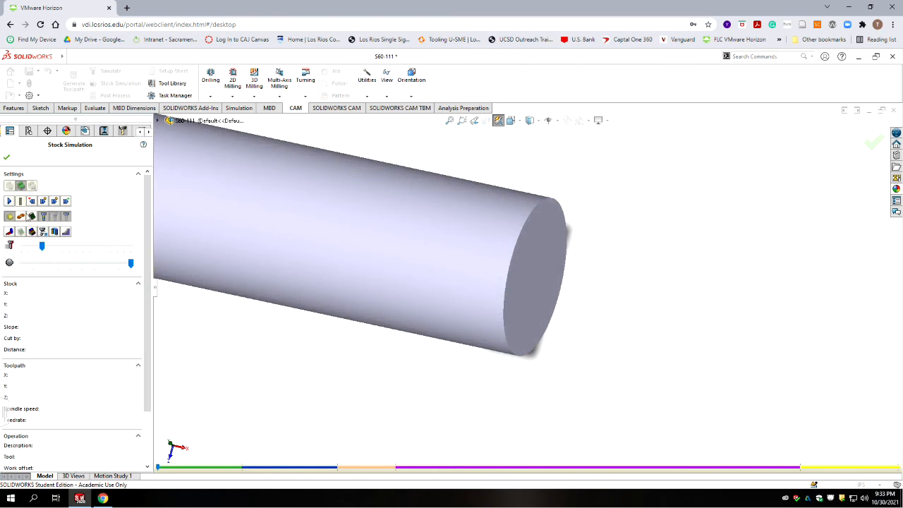
left_click(10, 202)
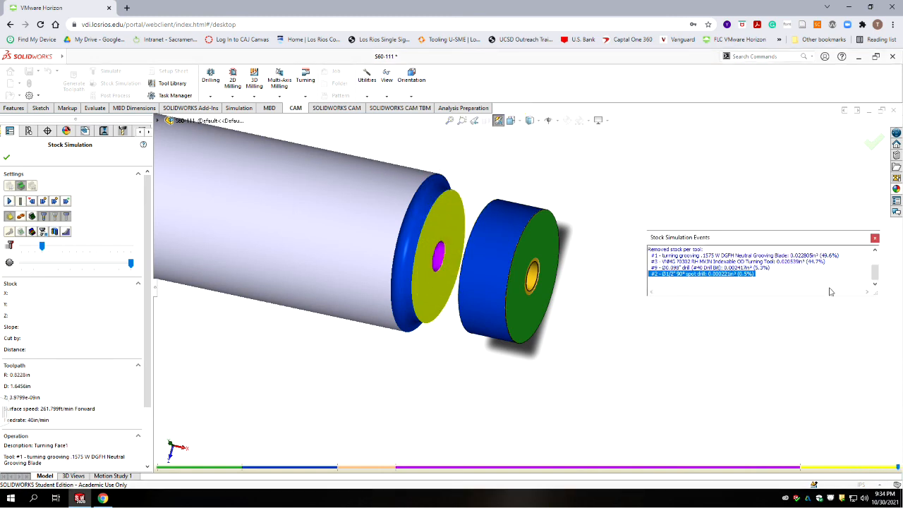
left_click(875, 238)
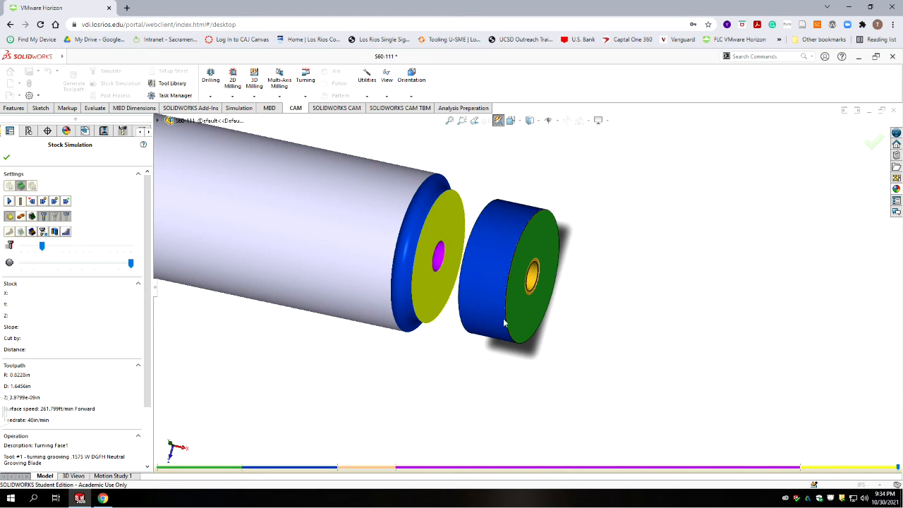
left_click(7, 158)
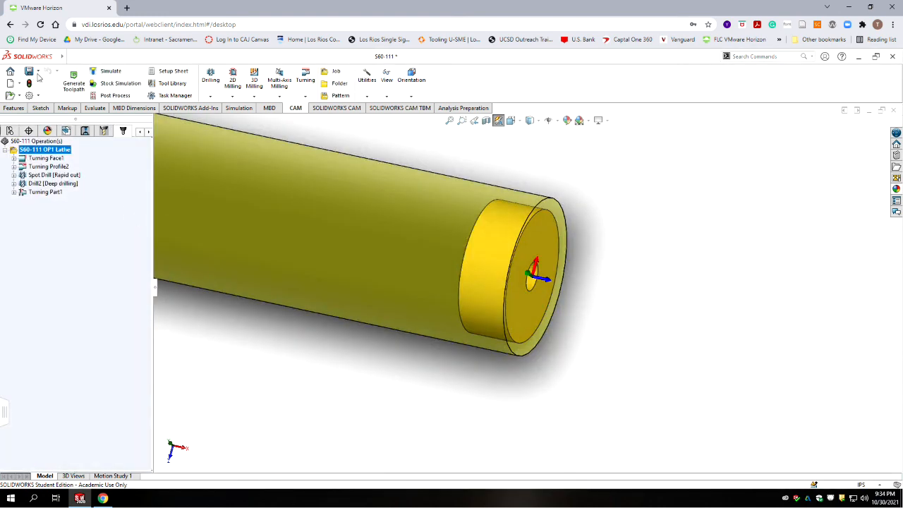
Step: Save the part and start post-processing the S60-111 OP1 Lathe job
left_click(29, 71)
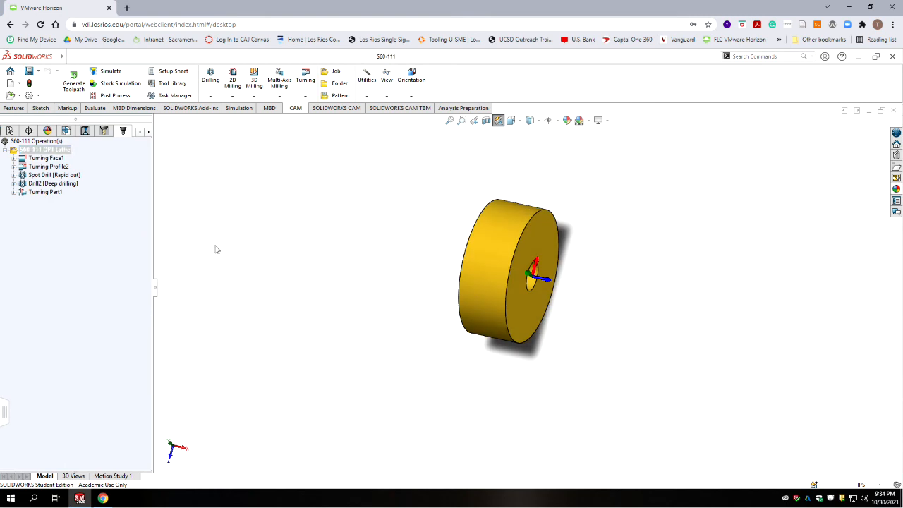
left_click(40, 149)
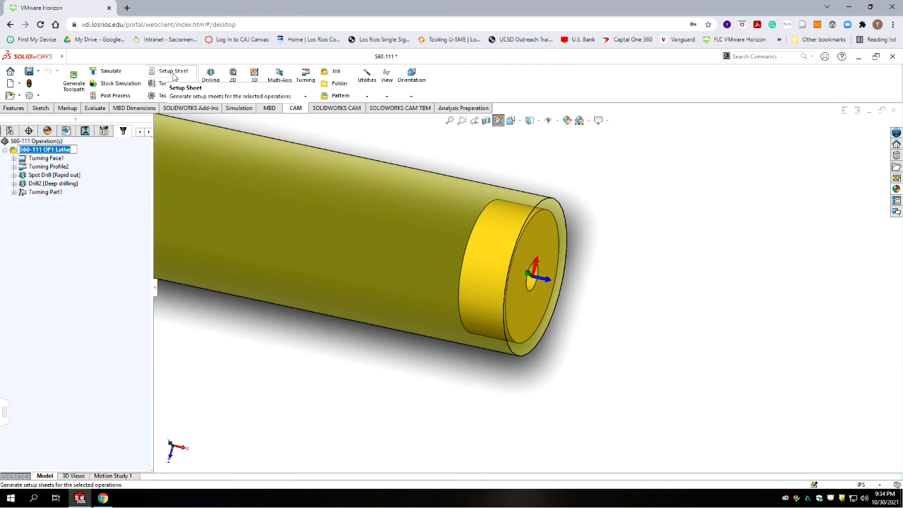
left_click(113, 96)
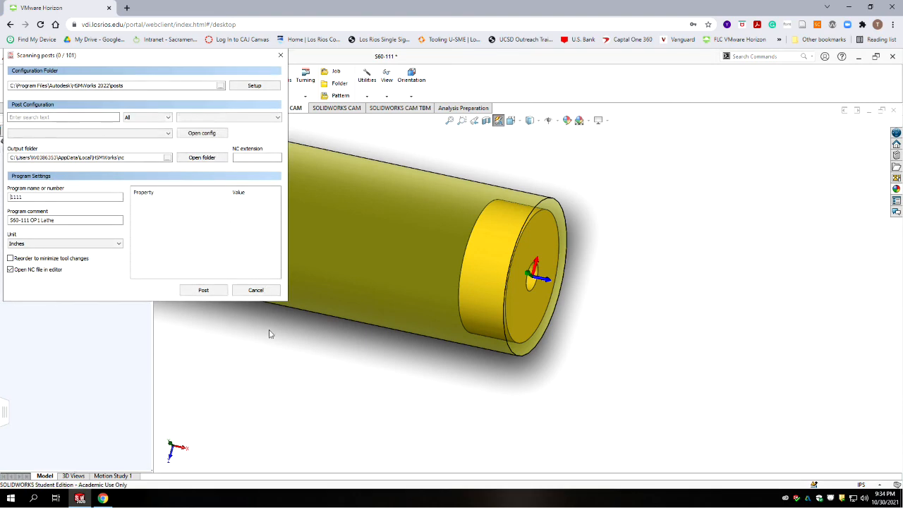